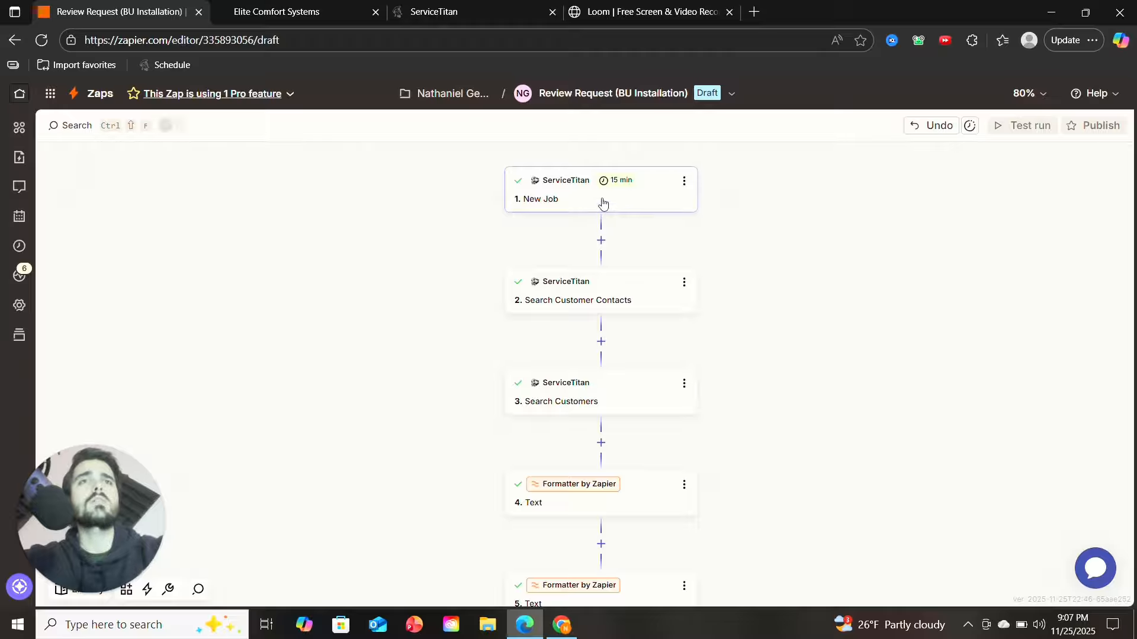
# Open the New Job trigger's setup and look through the available ServiceTitan trigger events, keeping the current event.
pyautogui.scroll(1, 603, 203)
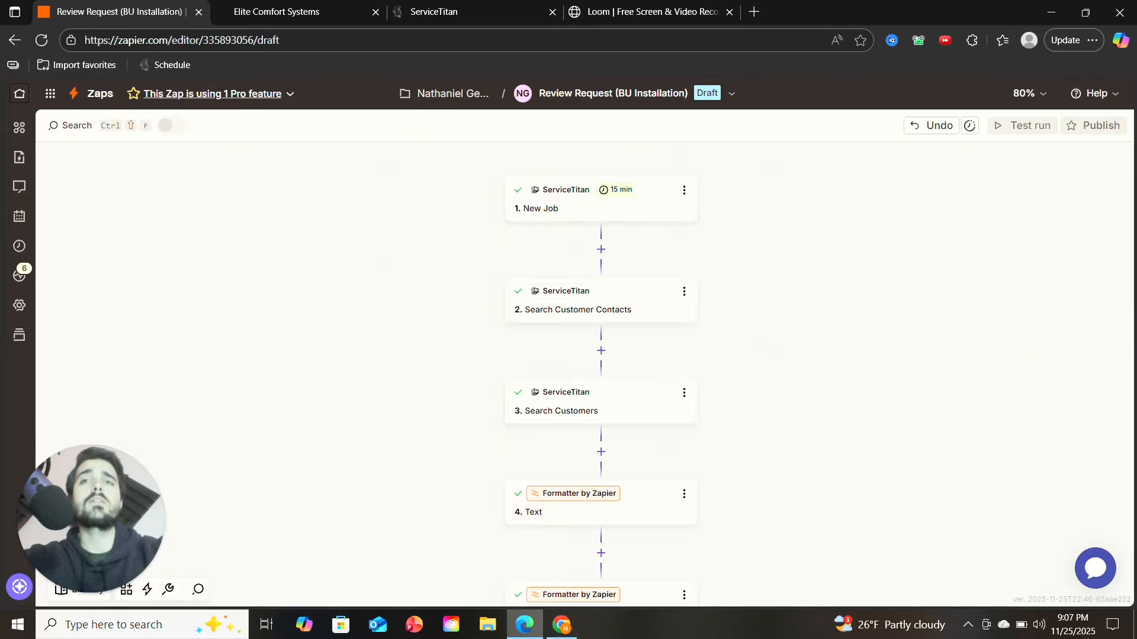
pyautogui.click(603, 208)
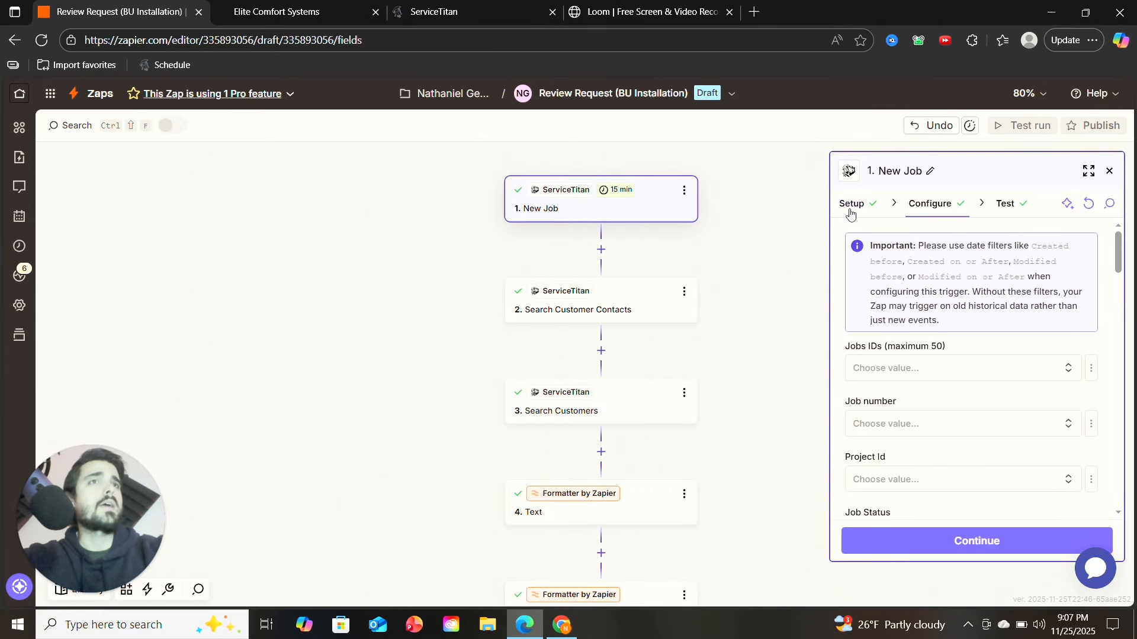
pyautogui.click(850, 210)
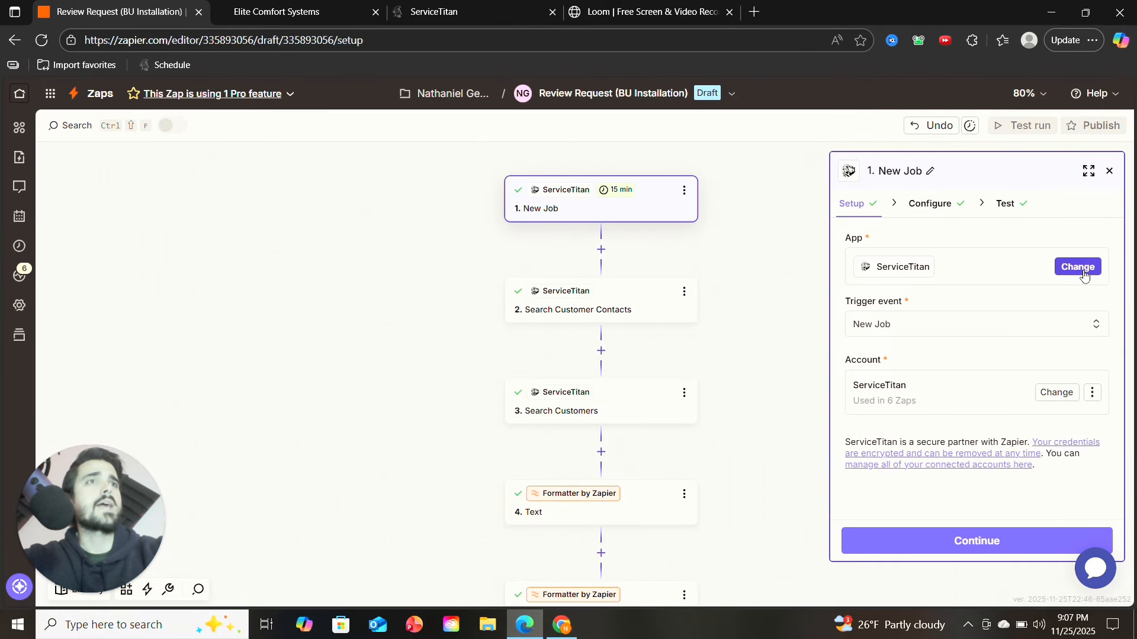
pyautogui.click(894, 333)
pyautogui.scroll(-3, 734, 448)
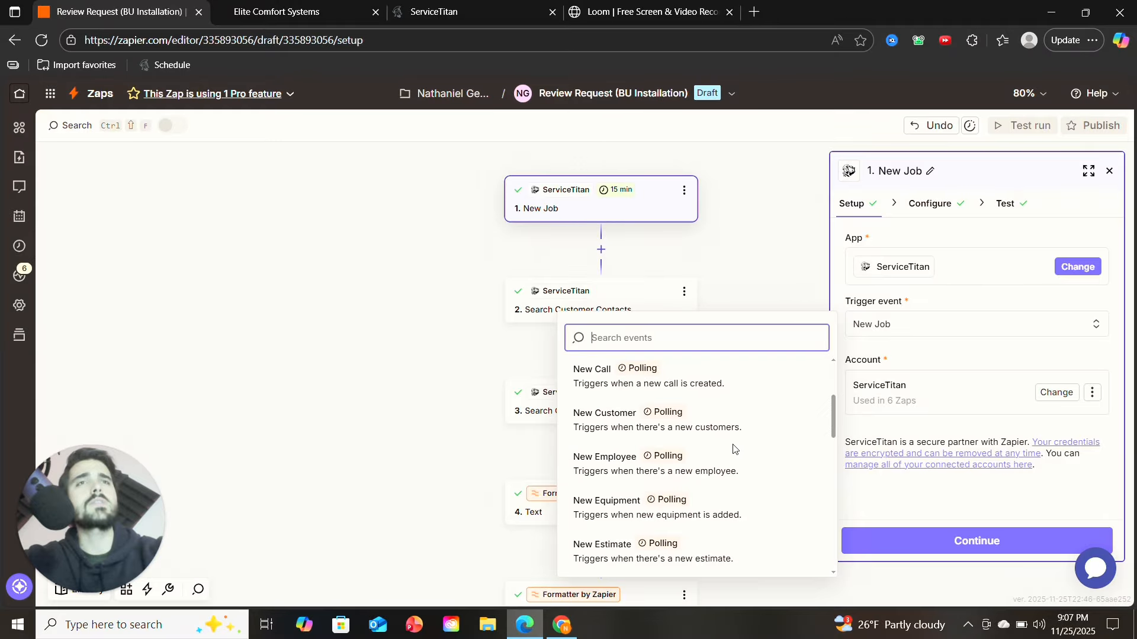
pyautogui.scroll(3, 734, 448)
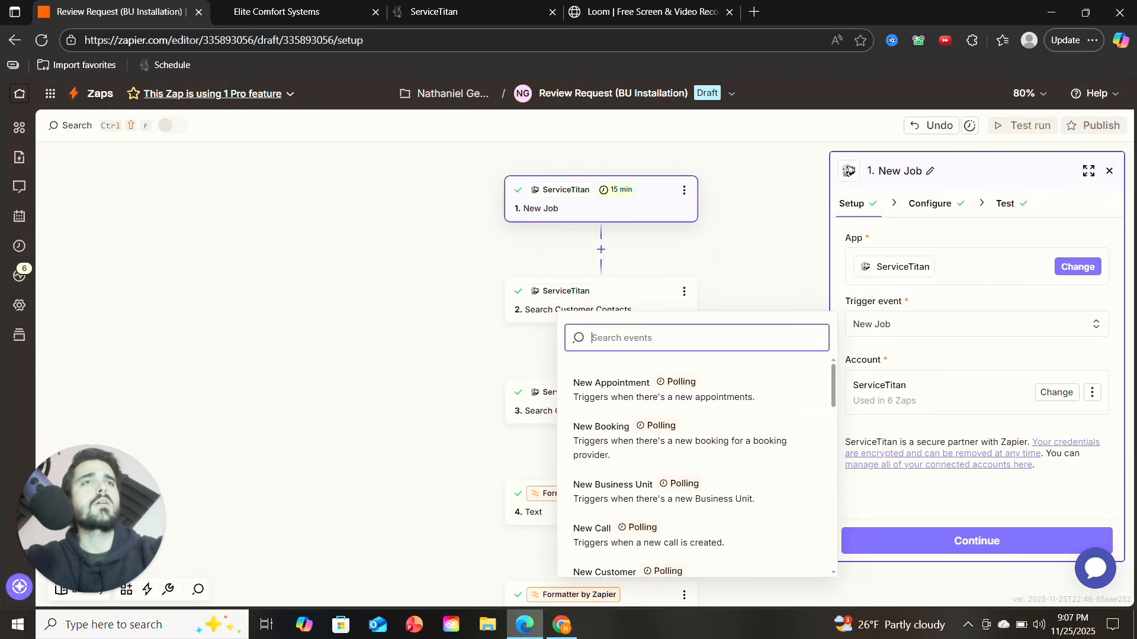
pyautogui.click(851, 296)
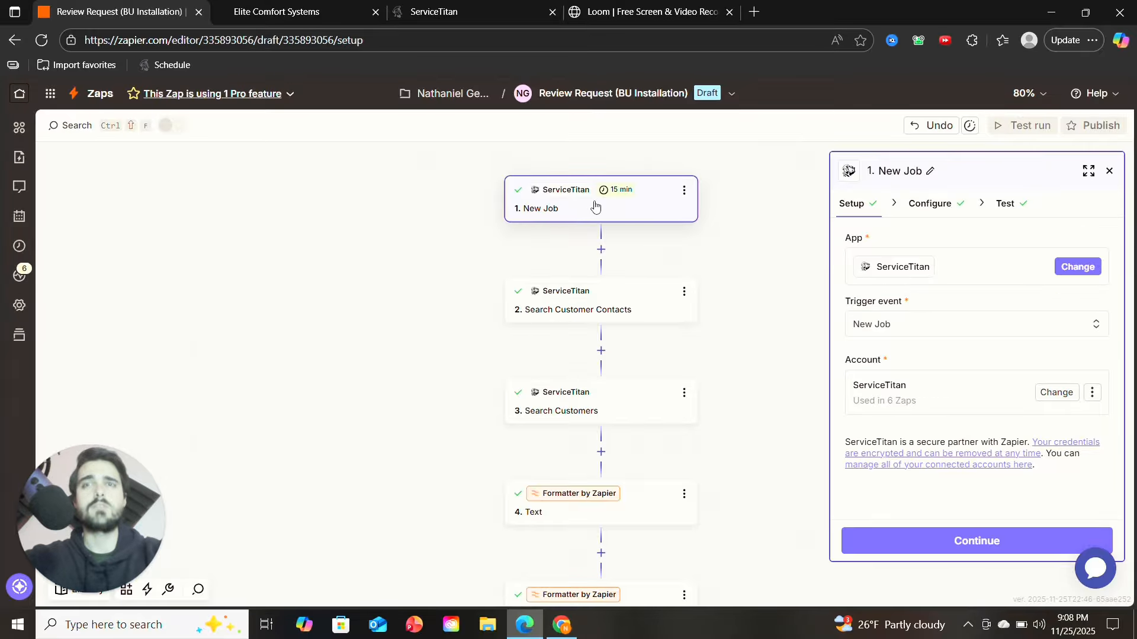
pyautogui.click(904, 325)
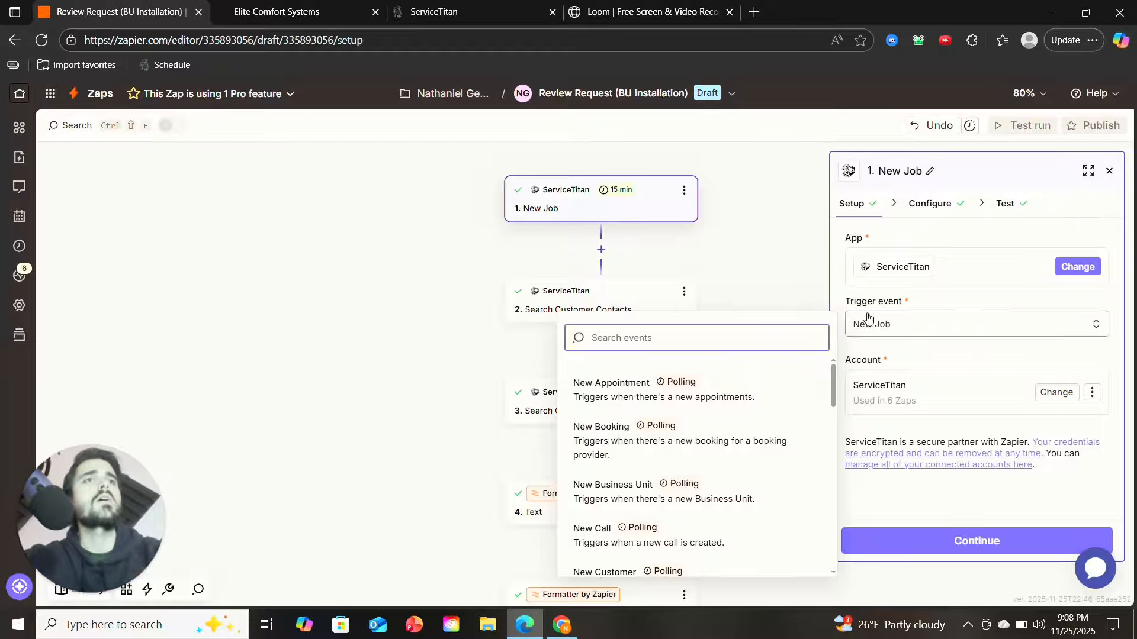
pyautogui.click(854, 294)
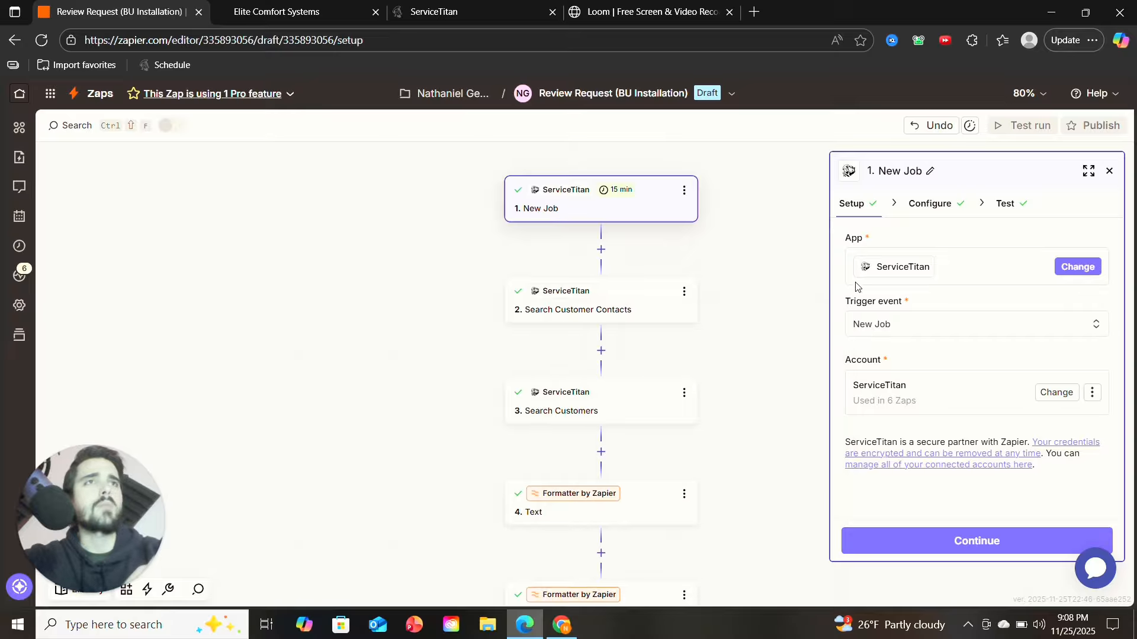
# Review the New Job trigger's configuration filters, examining the Business Unit choice and the Completed On Or After date.
pyautogui.click(928, 204)
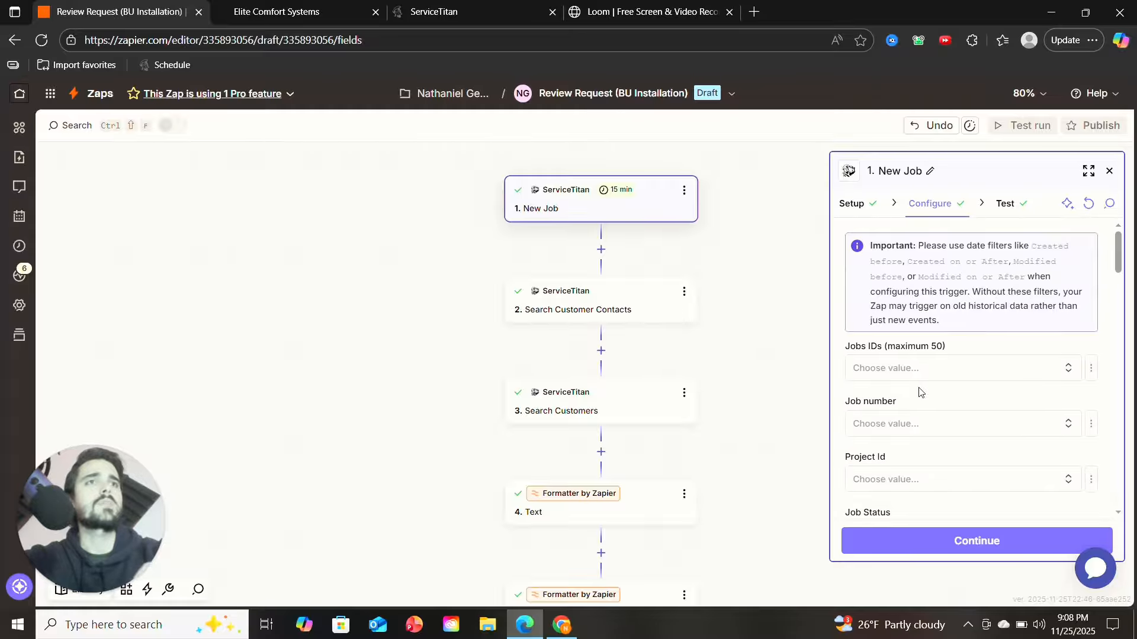
pyautogui.scroll(-6, 920, 392)
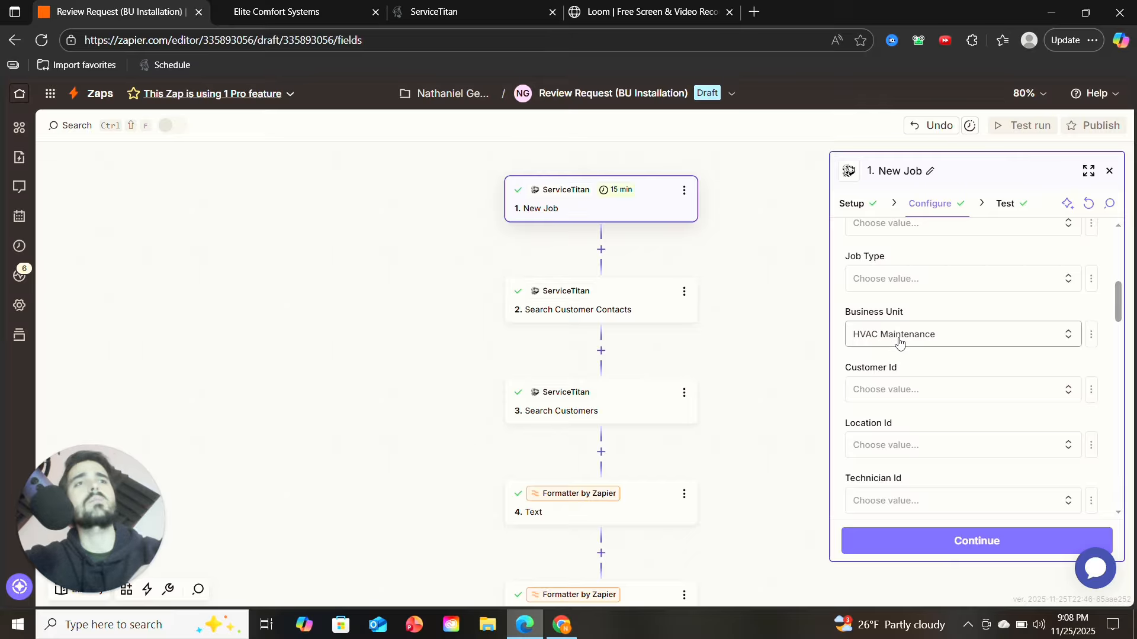
pyautogui.click(899, 342)
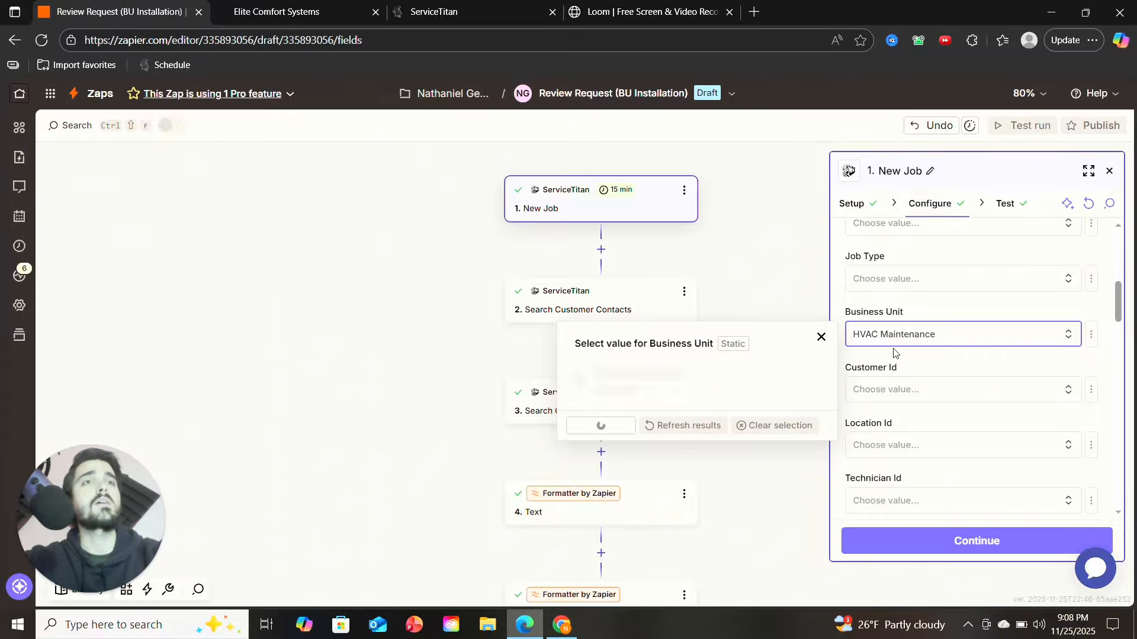
pyautogui.click(930, 359)
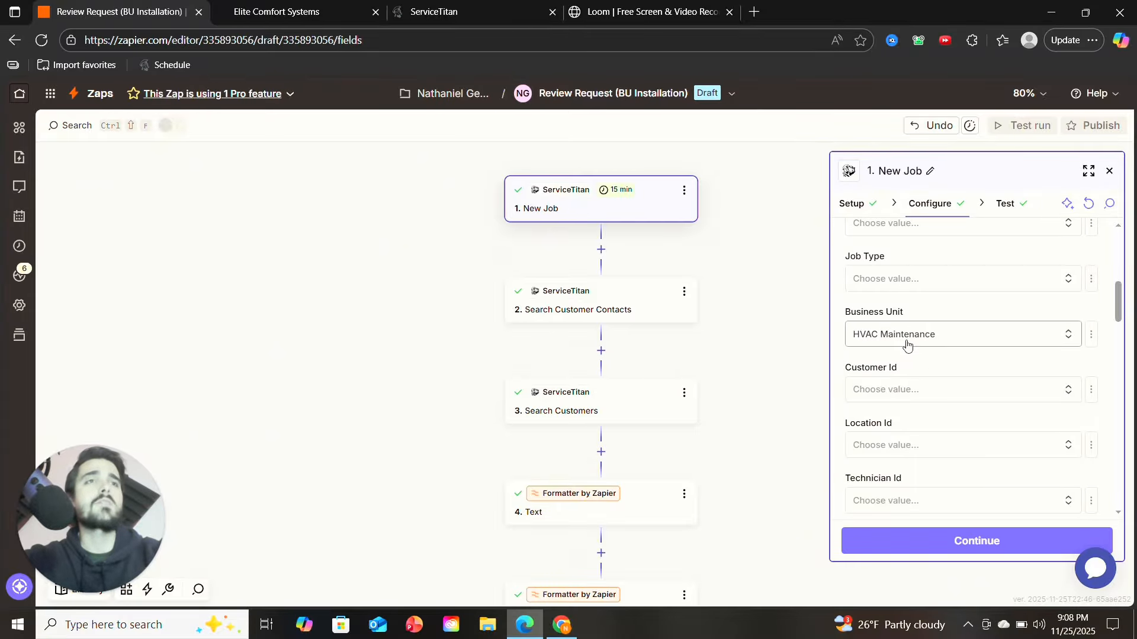
pyautogui.scroll(-8, 907, 345)
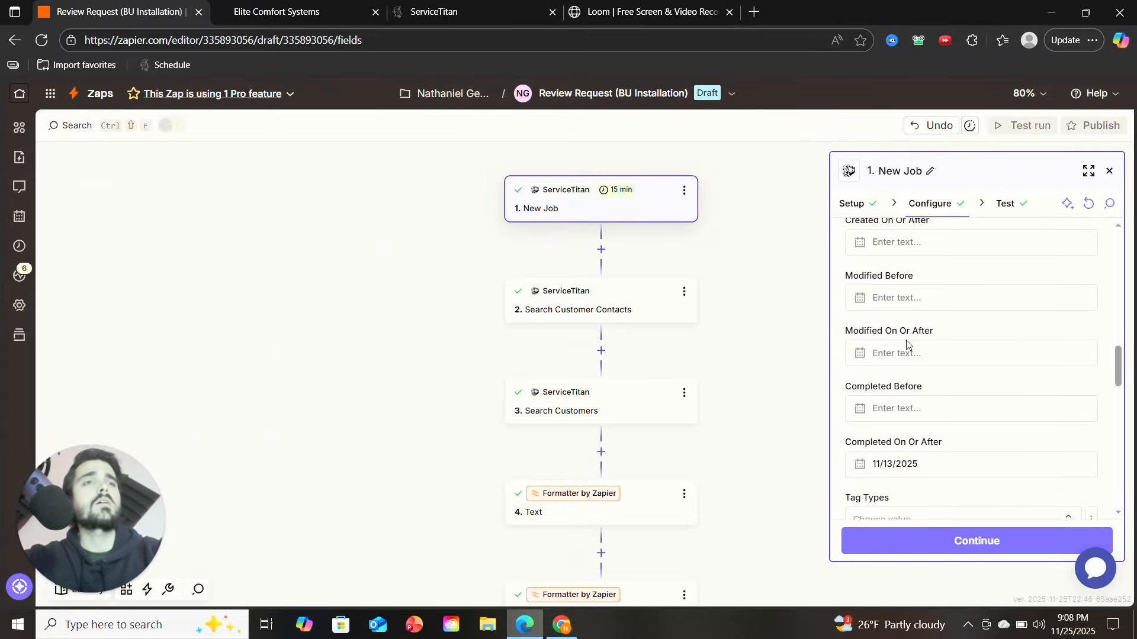
pyautogui.scroll(-3, 907, 344)
pyautogui.scroll(2, 907, 345)
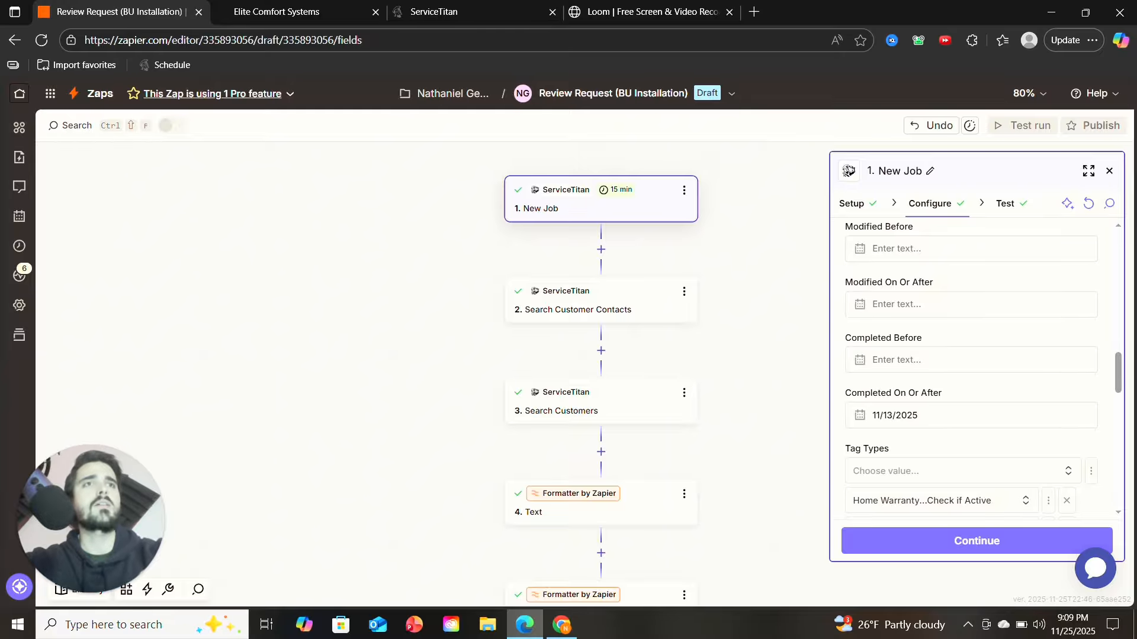
# Look through the full list of Tag Types included in the New Job trigger's configuration.
pyautogui.scroll(-4, 914, 441)
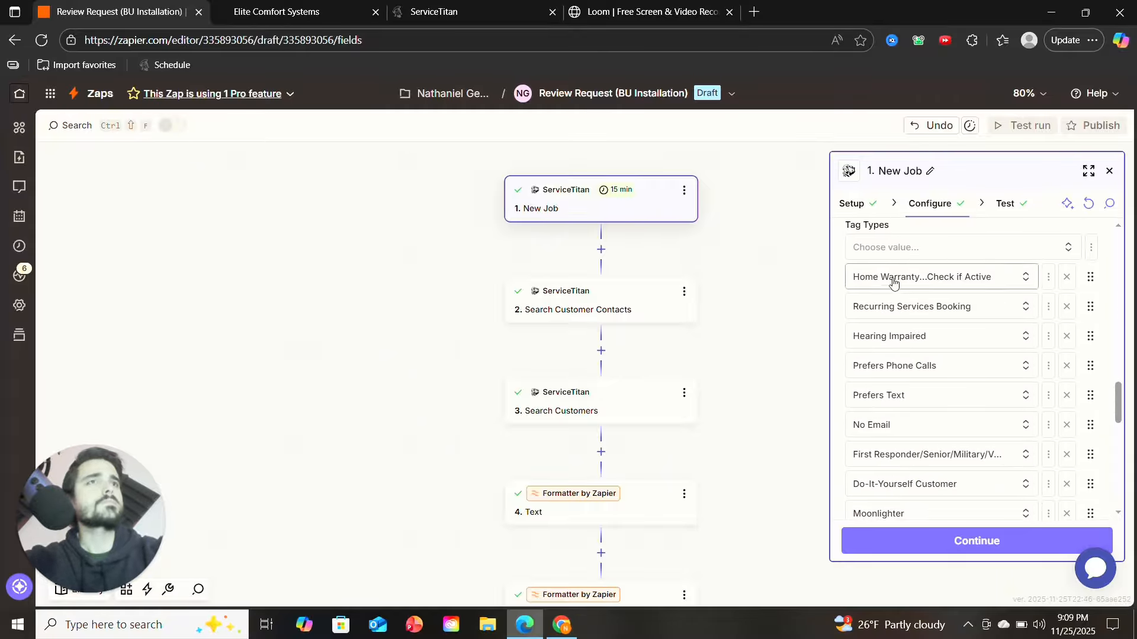
pyautogui.scroll(-6, 942, 424)
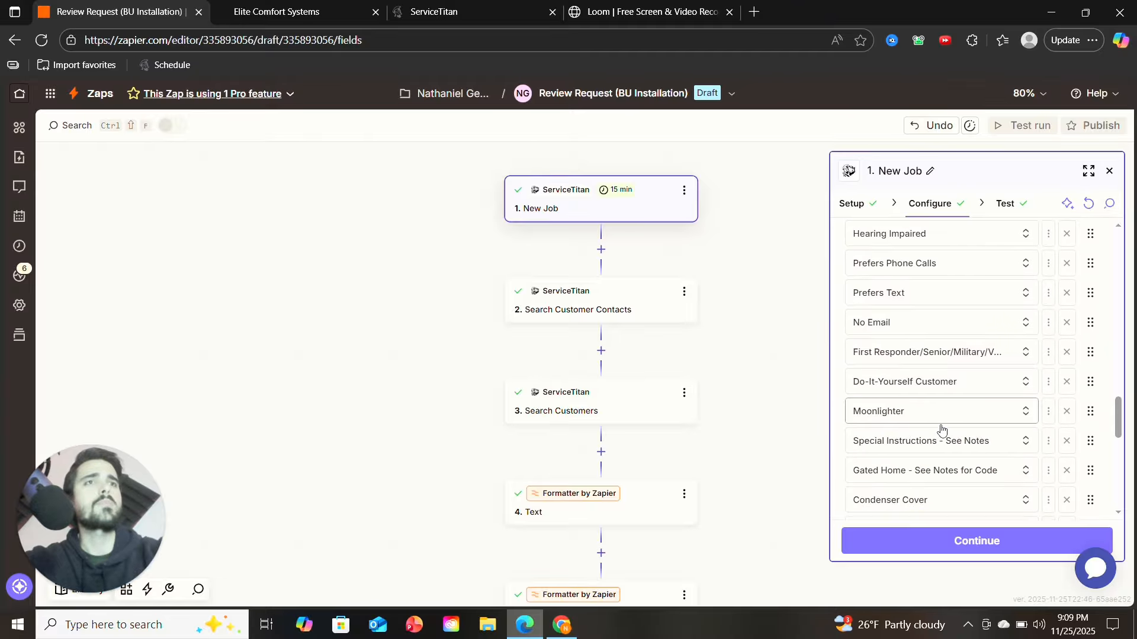
pyautogui.scroll(-5, 941, 428)
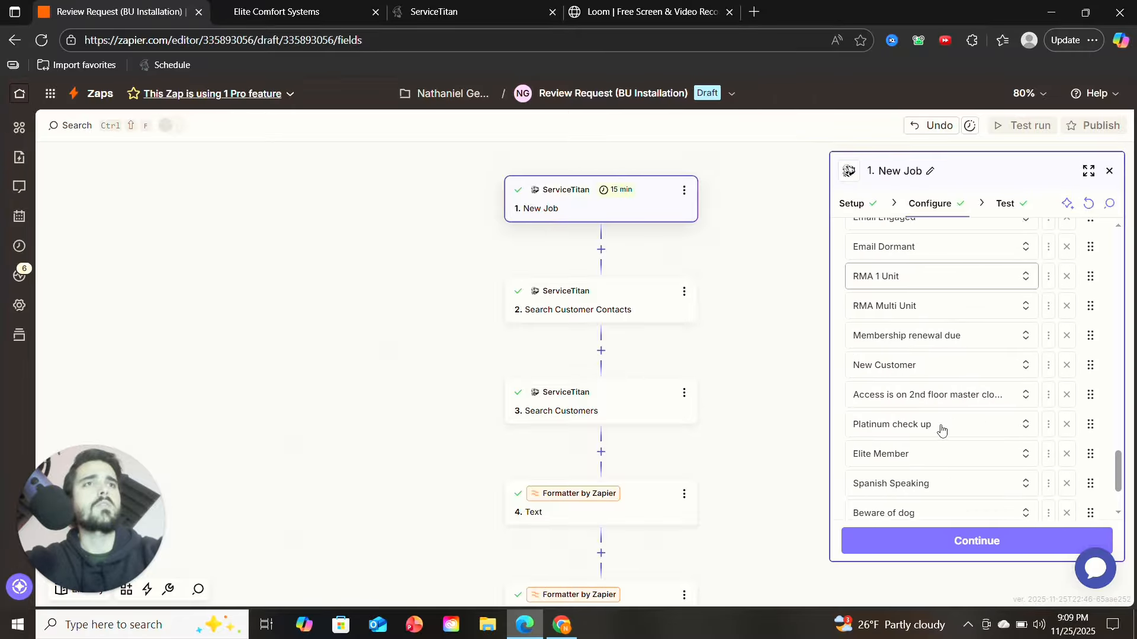
pyautogui.scroll(4, 943, 430)
pyautogui.scroll(10, 942, 429)
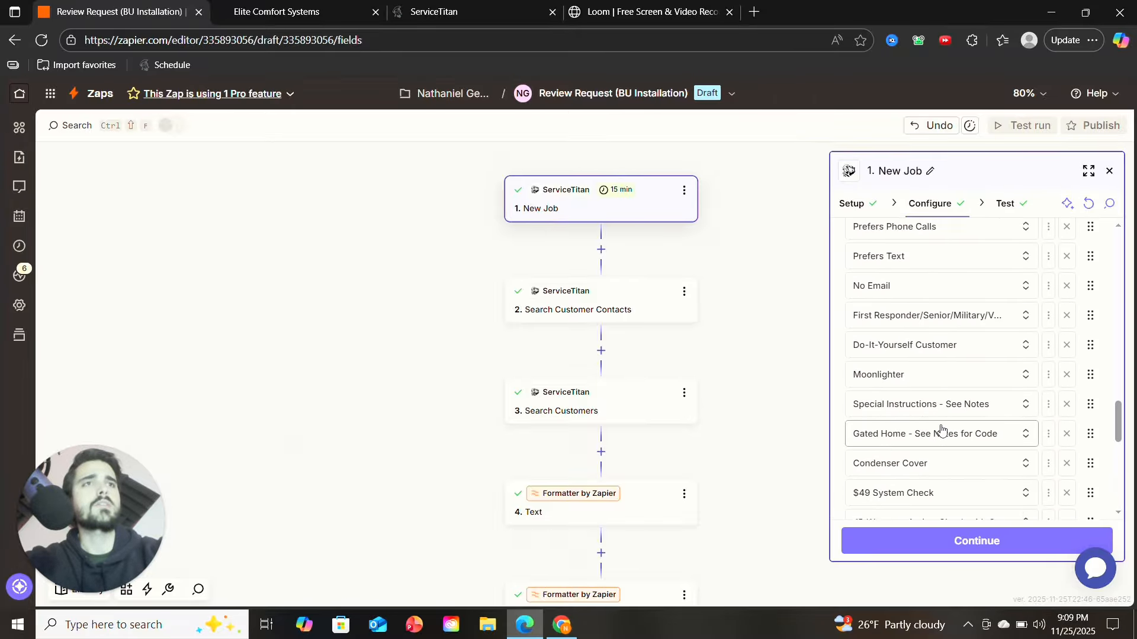
pyautogui.scroll(4, 942, 429)
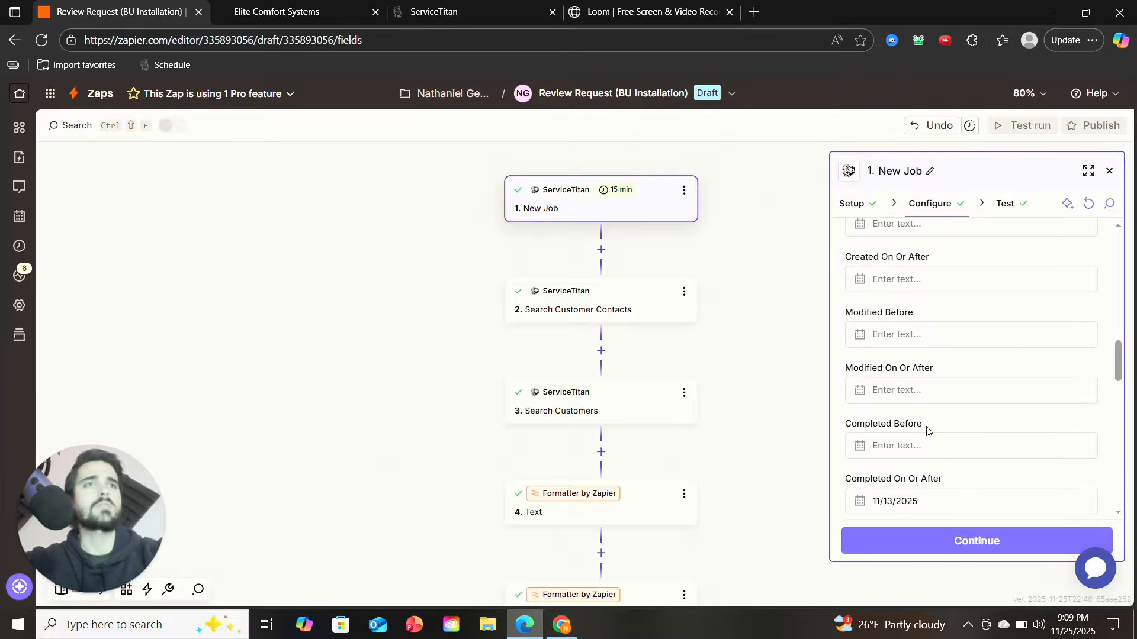
pyautogui.scroll(-4, 928, 430)
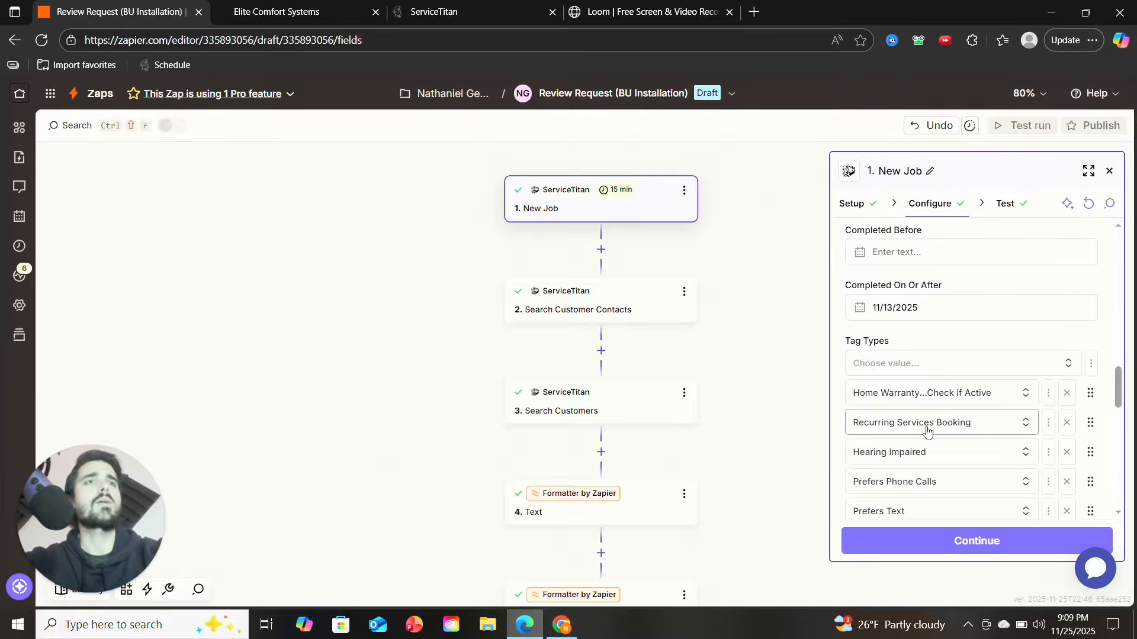
pyautogui.scroll(-3, 927, 430)
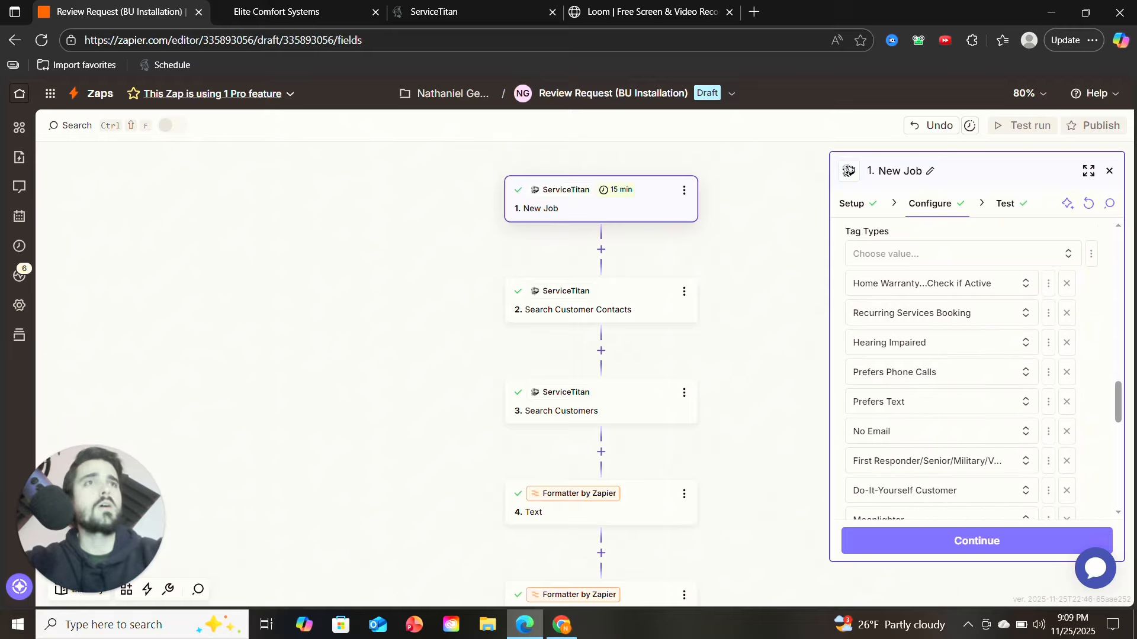
# Recheck the New Job trigger's Job Status, Business Unit and completion date filters.
pyautogui.scroll(12, 999, 312)
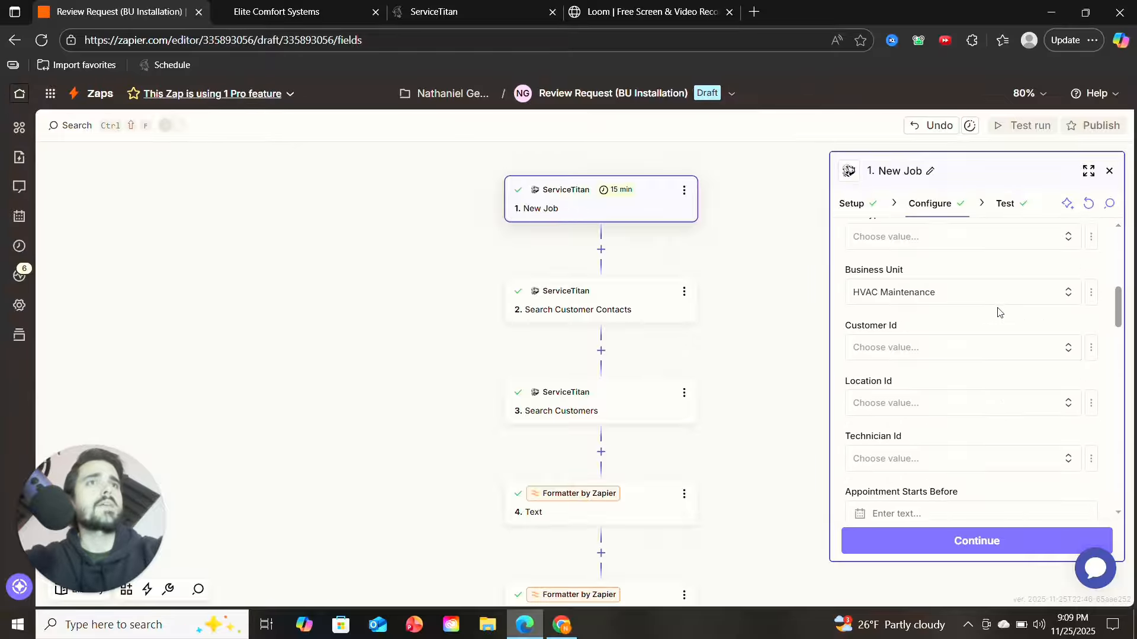
pyautogui.scroll(4, 1000, 312)
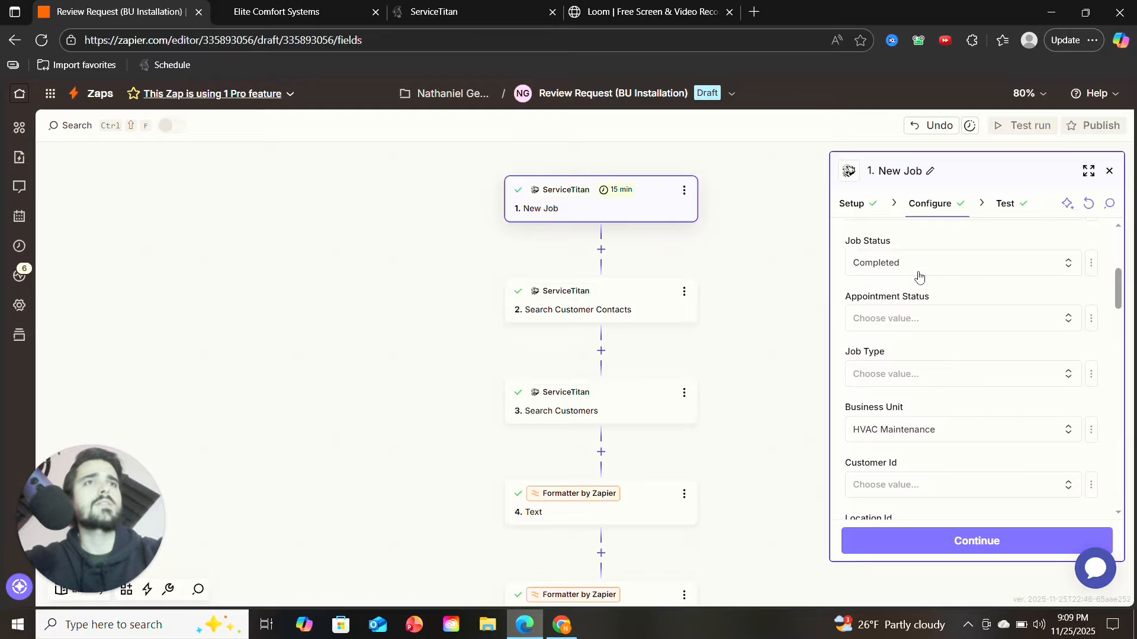
pyautogui.scroll(3, 919, 276)
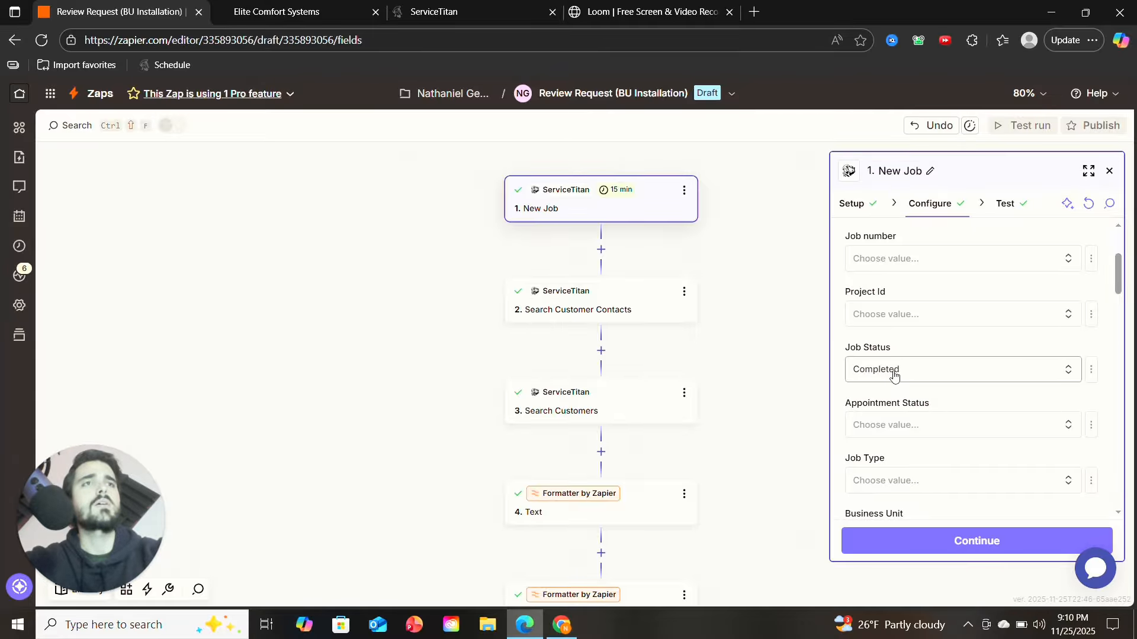
pyautogui.scroll(-10, 886, 378)
pyautogui.scroll(-10, 928, 364)
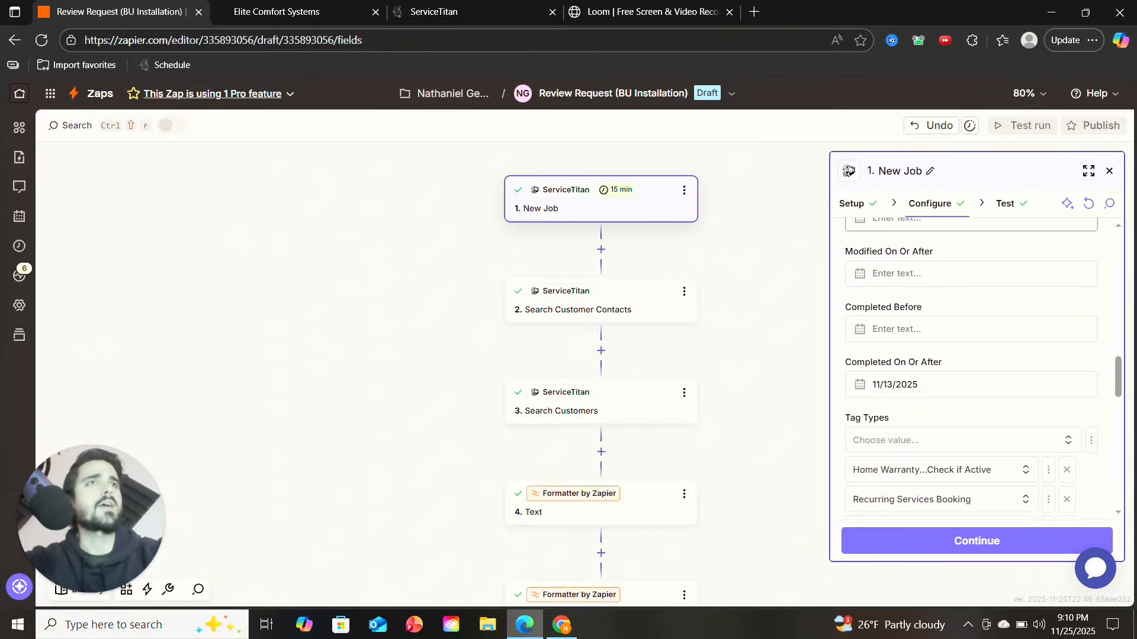
# View the New Job trigger's test record, return to its configuration, and close the trigger's details.
pyautogui.click(1006, 203)
pyautogui.click(892, 383)
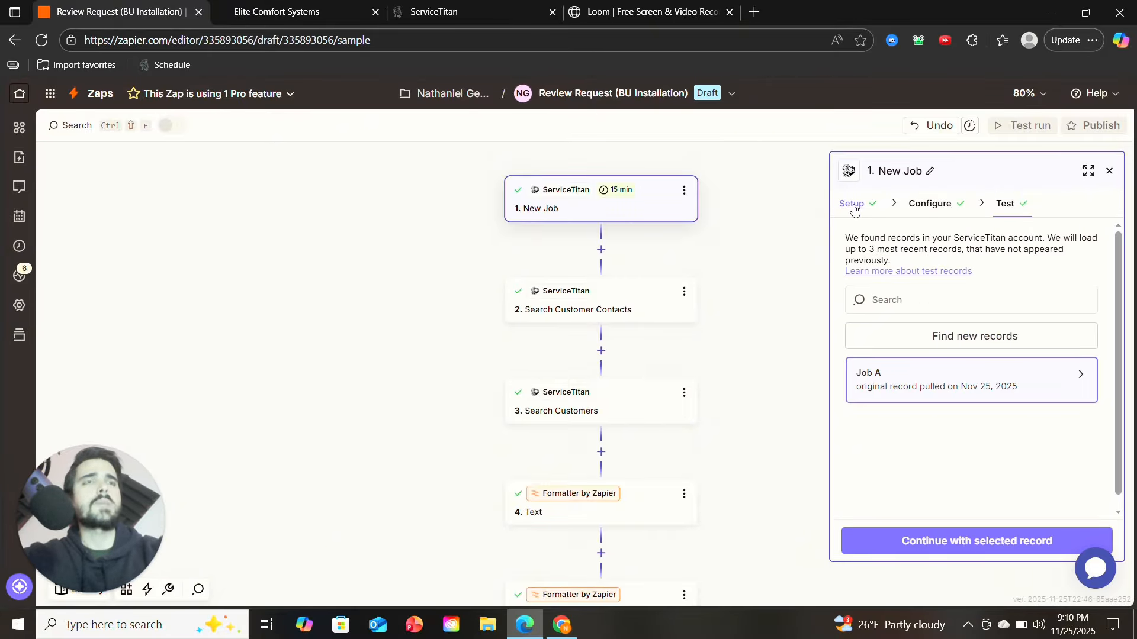
pyautogui.click(927, 204)
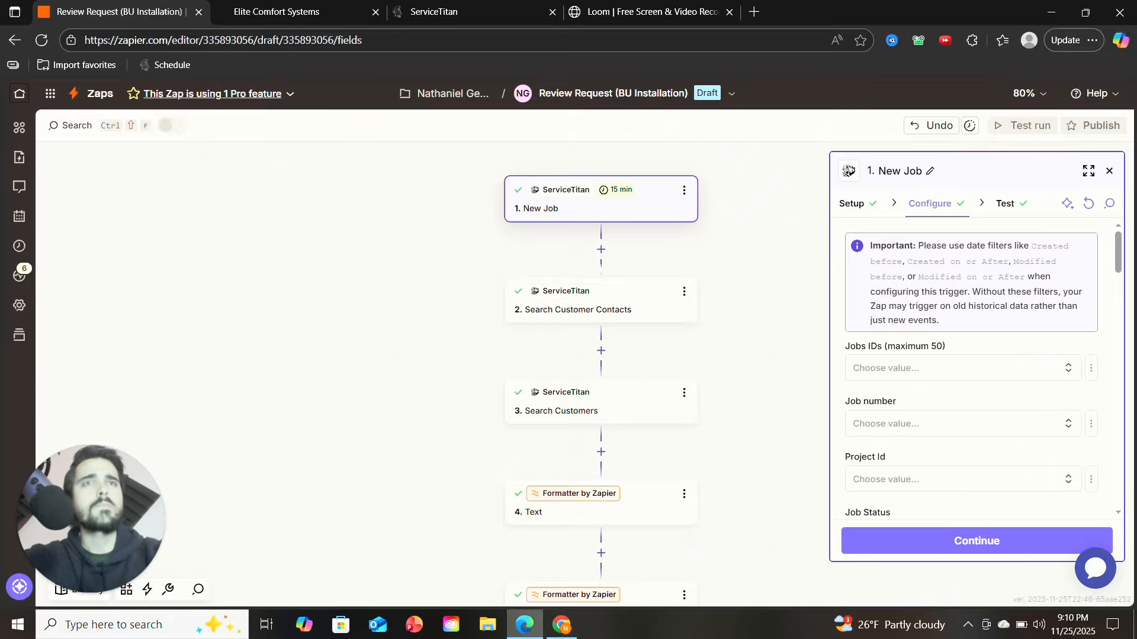
pyautogui.click(1109, 173)
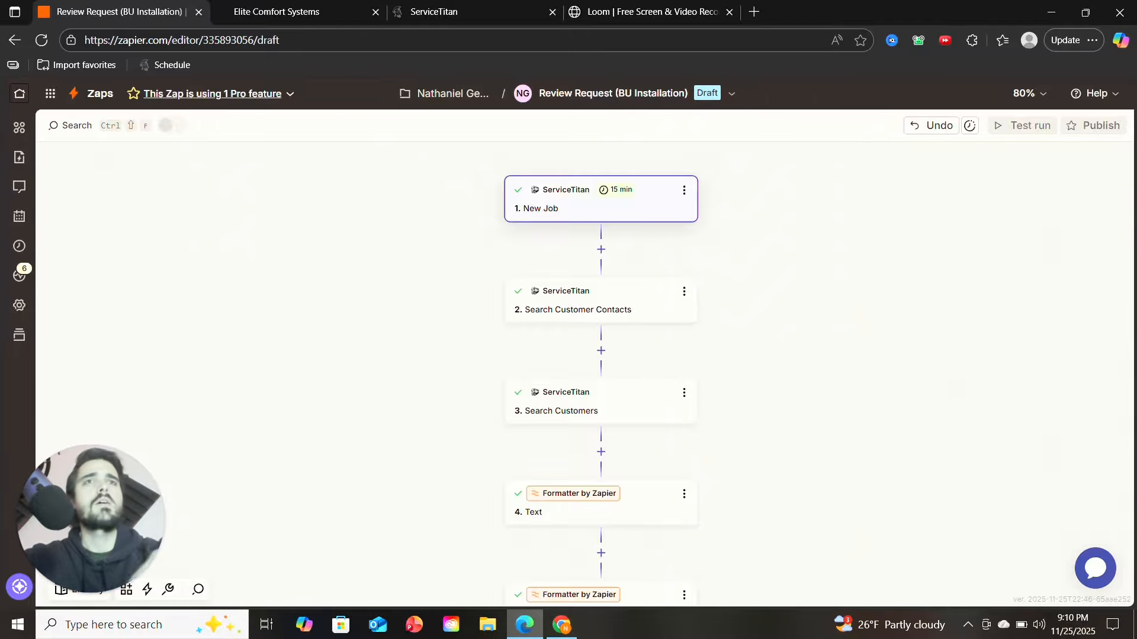
# Inspect the Search Customer Contacts step, checking the data available for Customer Id and the step's test output.
pyautogui.click(642, 307)
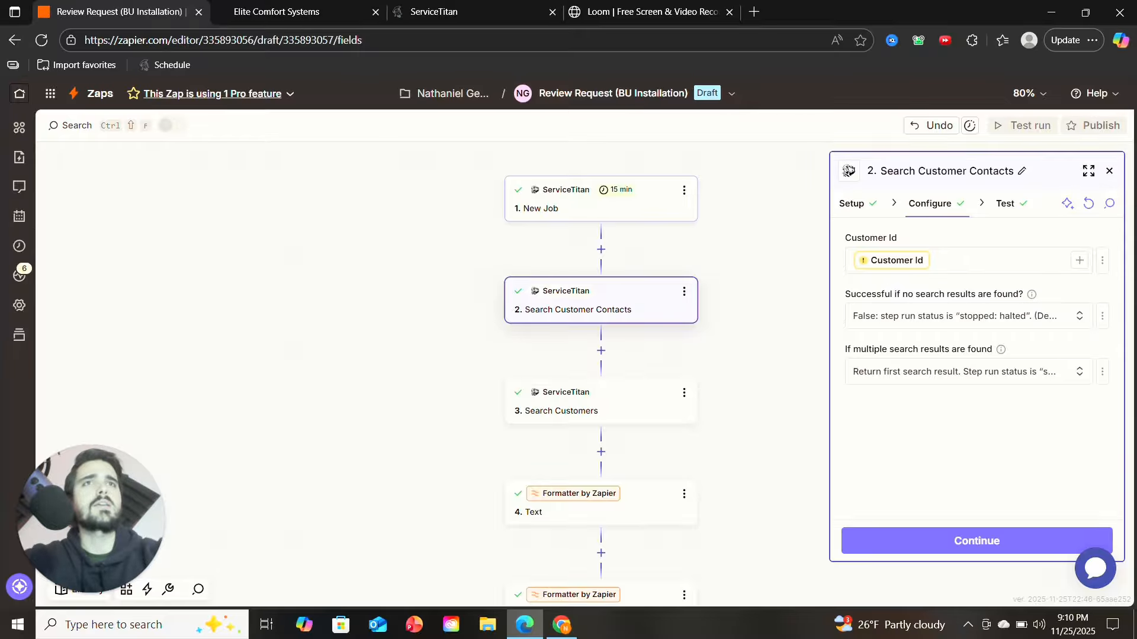
pyautogui.click(1078, 262)
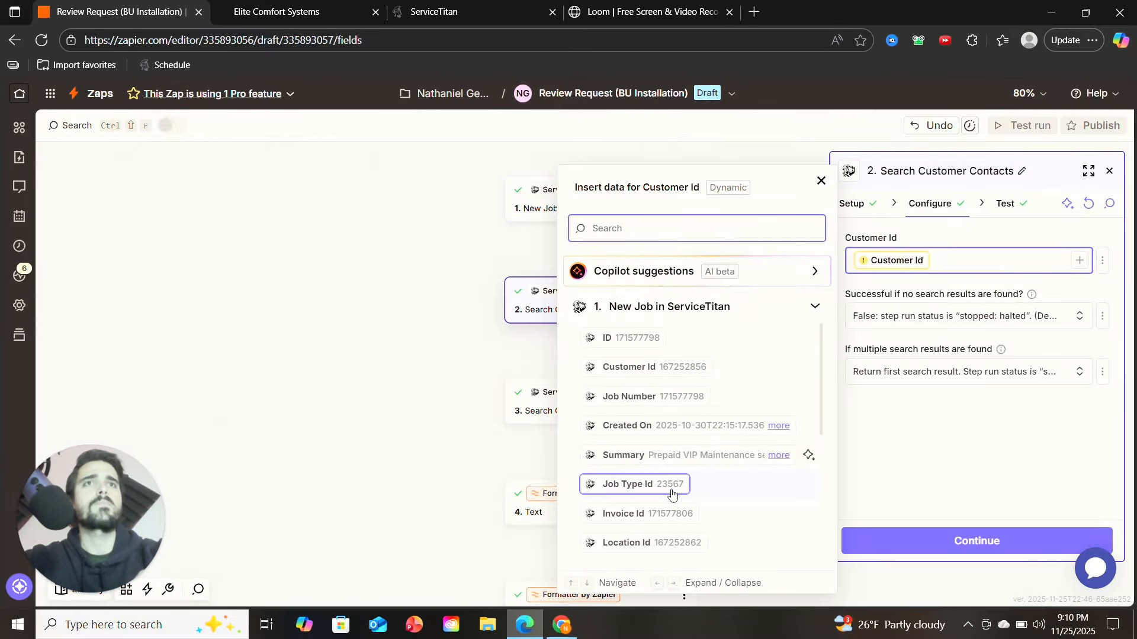
pyautogui.click(1064, 287)
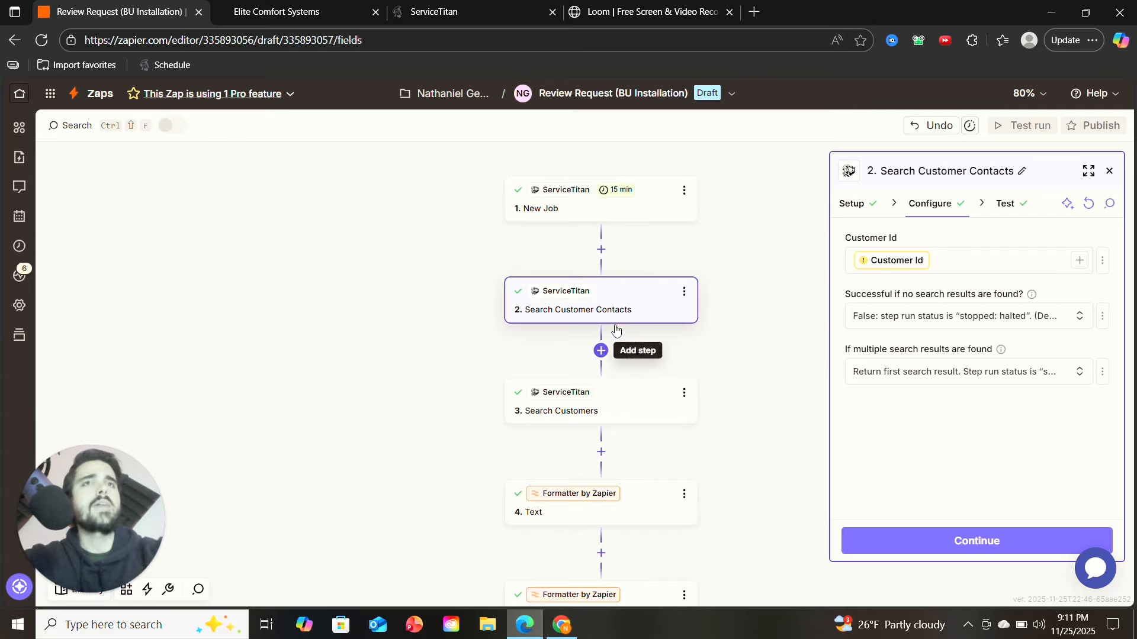
pyautogui.click(1007, 204)
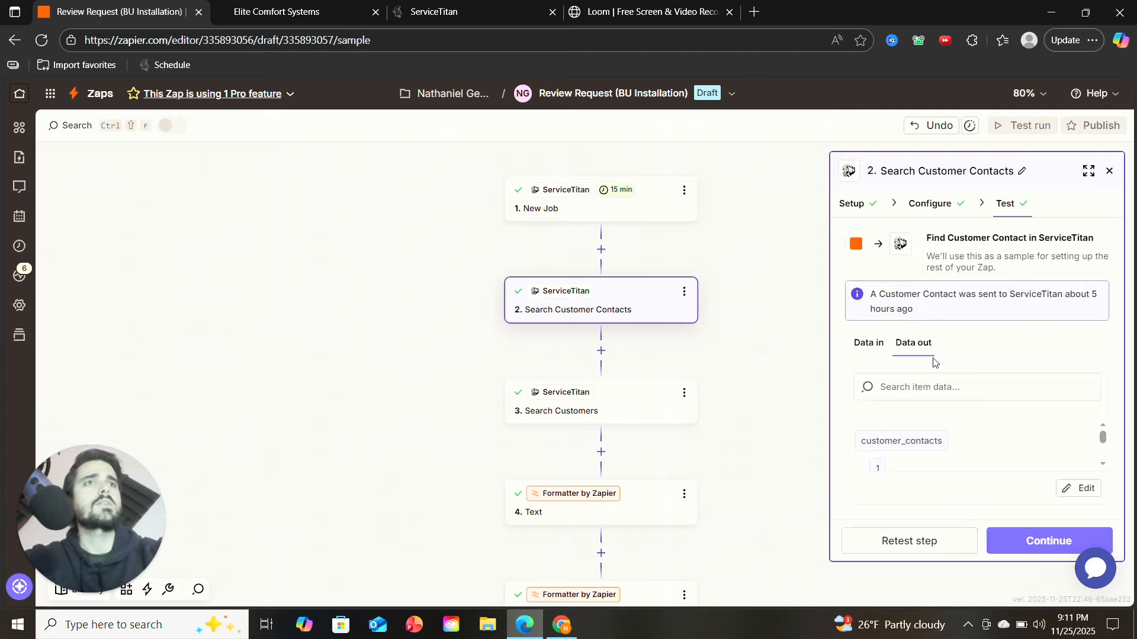
pyautogui.click(856, 204)
# Review the Search Customers step's configuration and setup, including the list of available ServiceTitan action events.
pyautogui.click(631, 413)
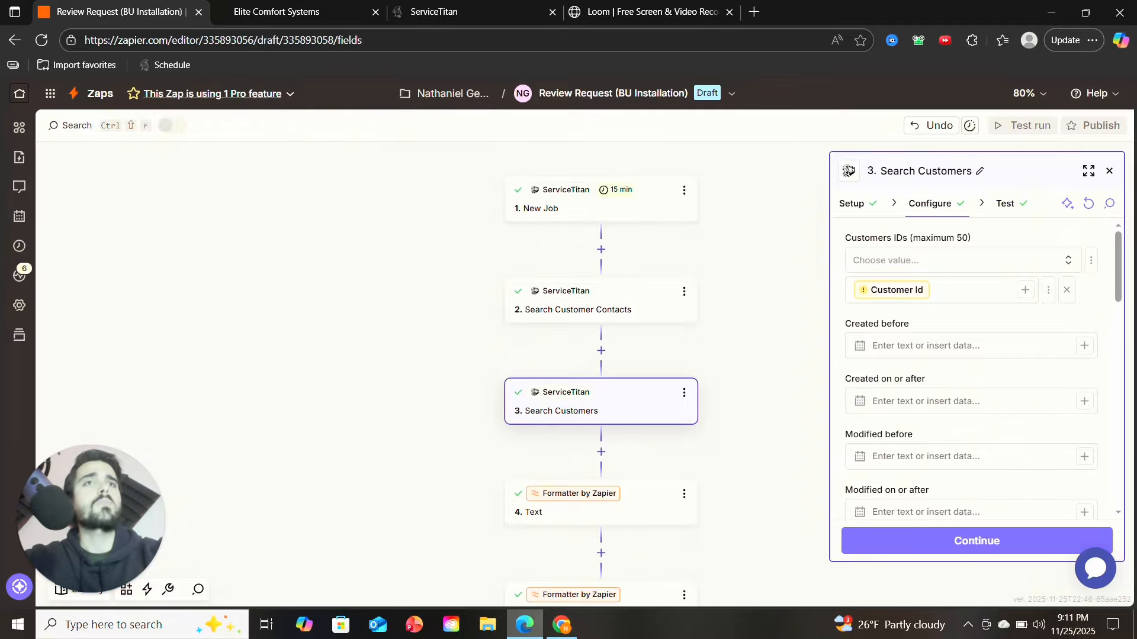
pyautogui.click(865, 204)
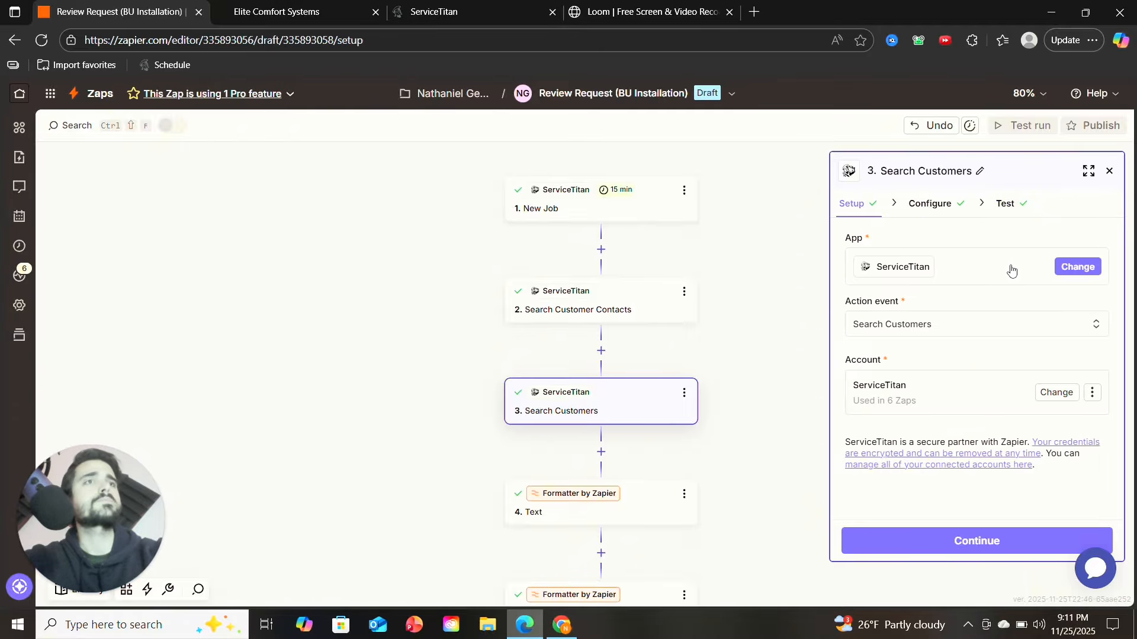
pyautogui.click(895, 327)
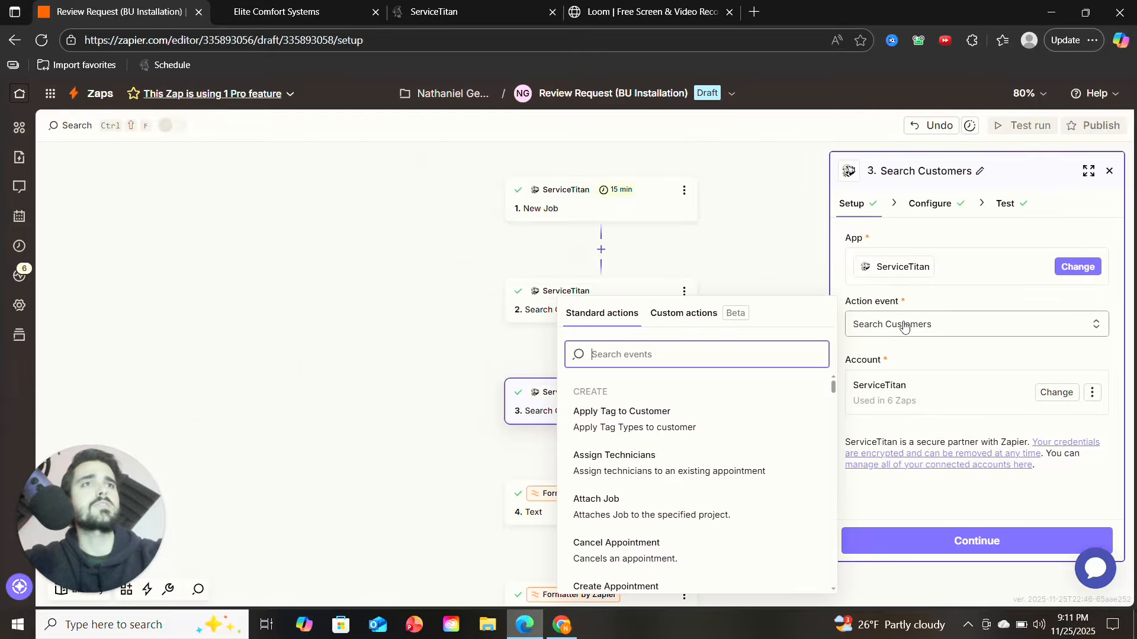
pyautogui.click(953, 295)
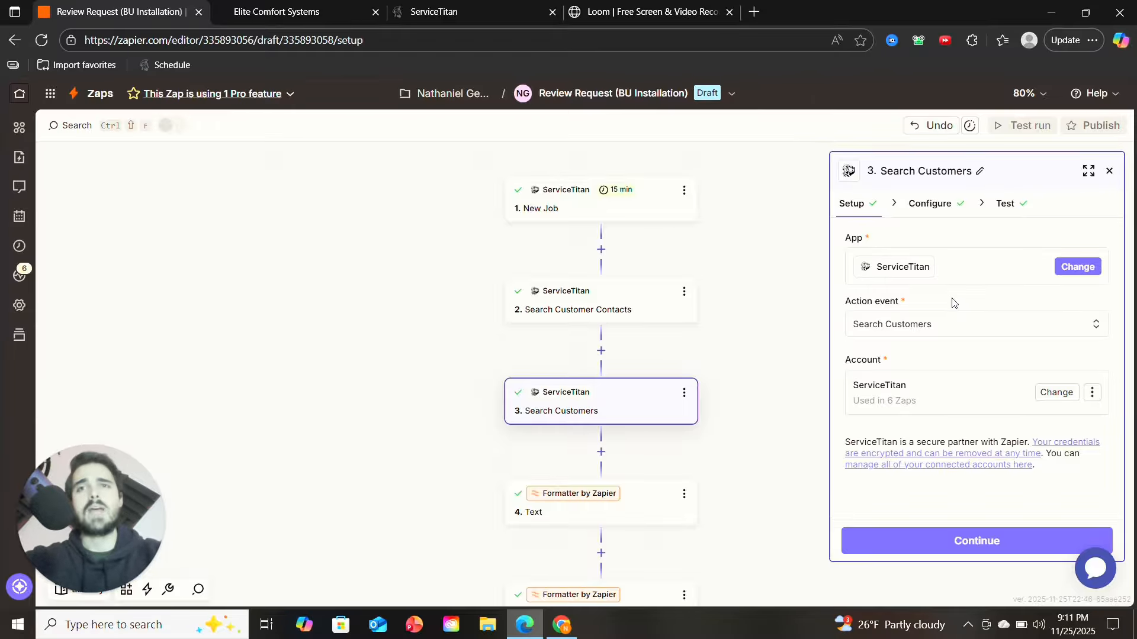
# Check the action event of the Search Customer Contacts step, and return to the Search Customers configuration.
pyautogui.click(692, 301)
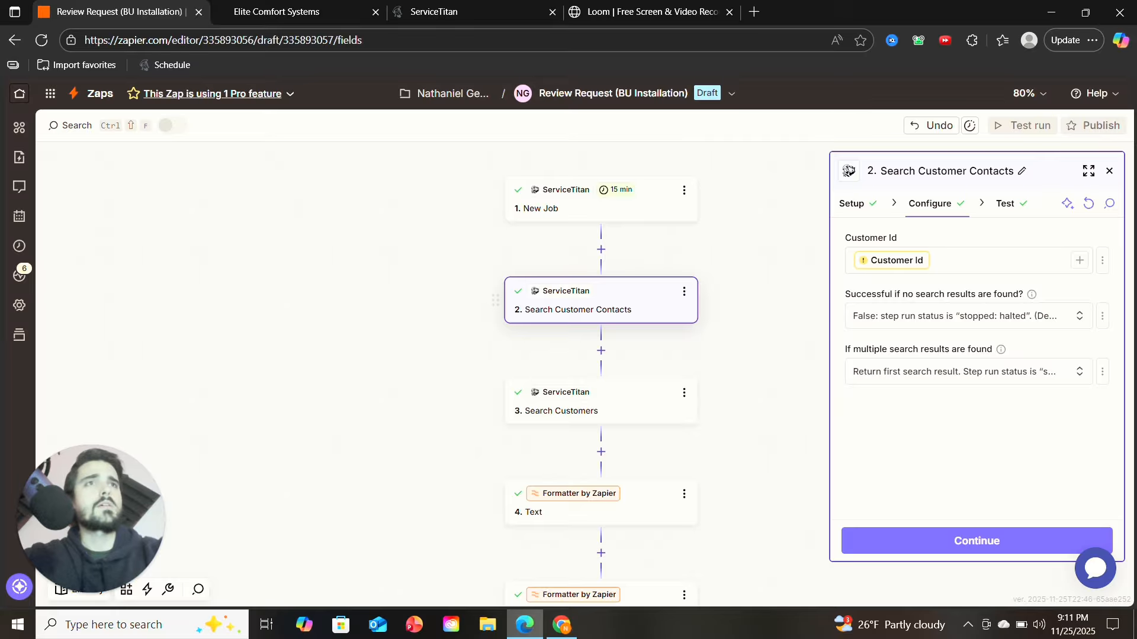
pyautogui.click(857, 213)
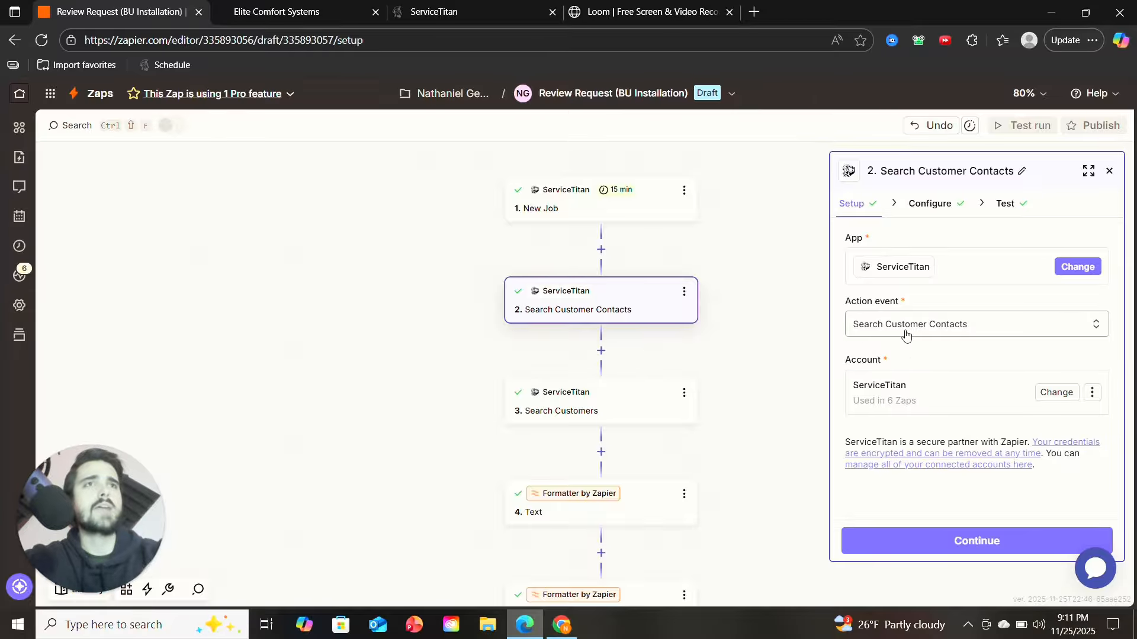
pyautogui.click(657, 398)
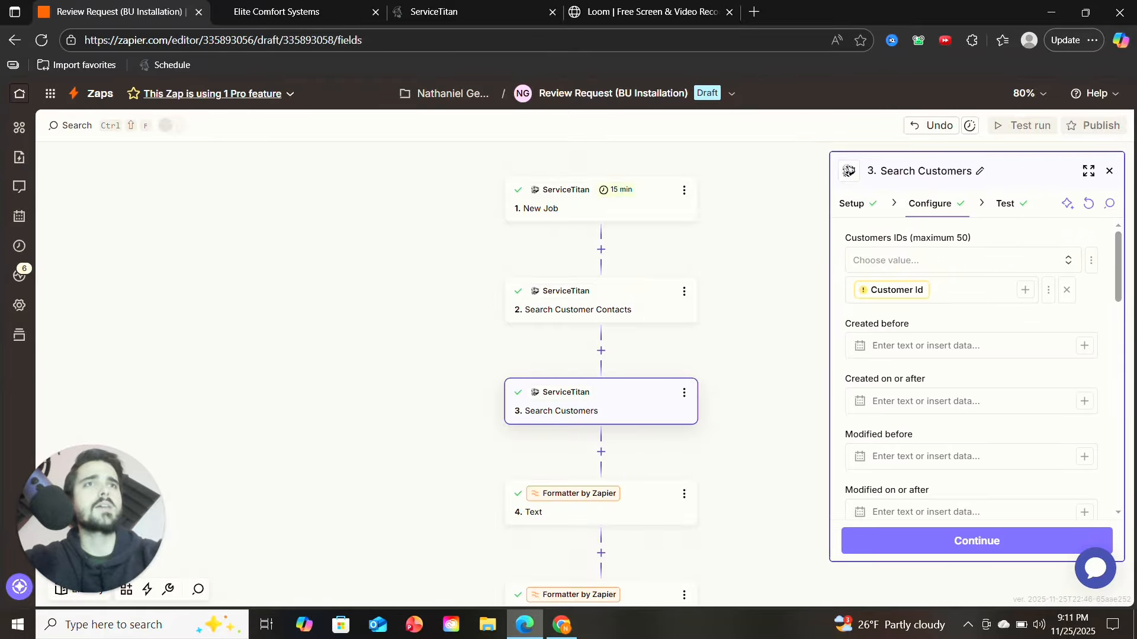
# Inspect the first Formatter by Zapier Text step's setup, its configuration and the data sources available for its Input.
pyautogui.scroll(-1, 648, 504)
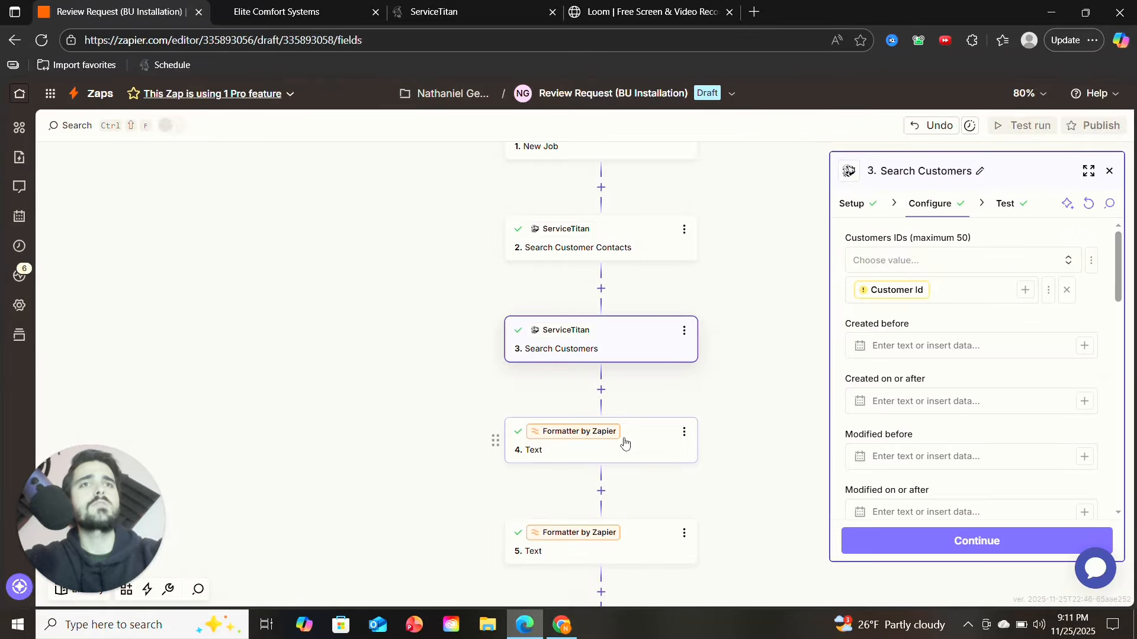
pyautogui.click(622, 442)
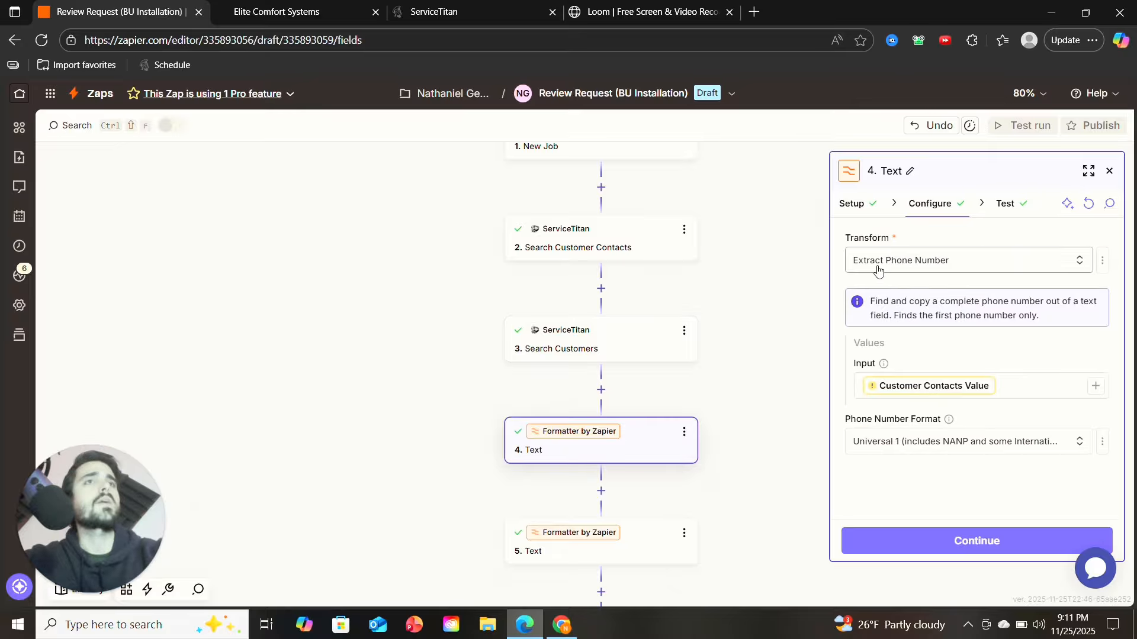
pyautogui.click(856, 206)
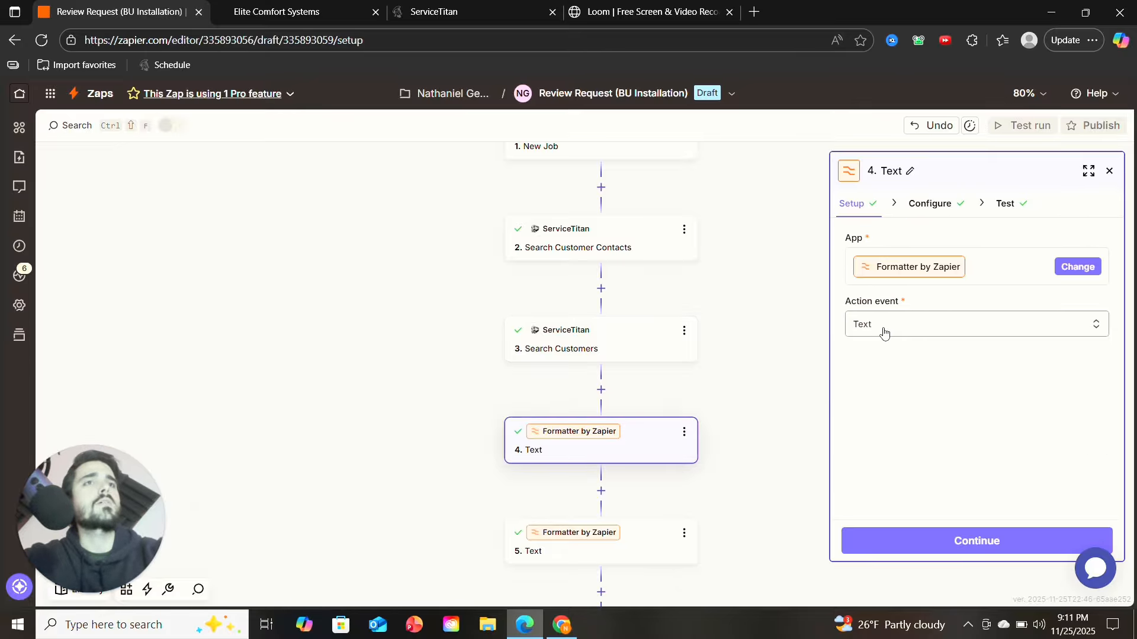
pyautogui.click(935, 211)
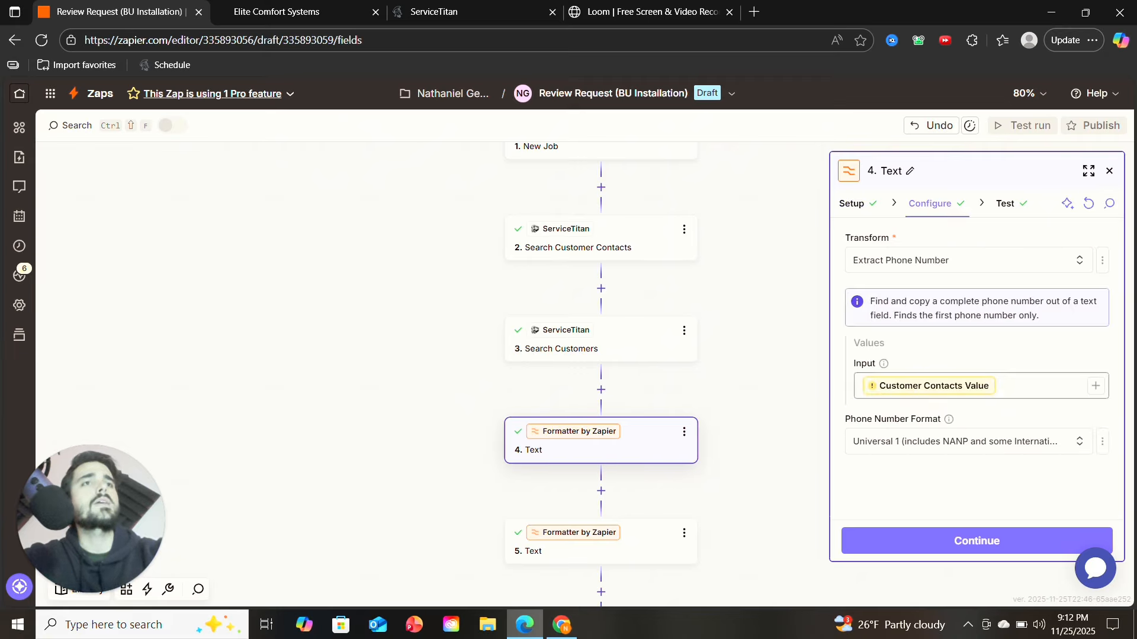
pyautogui.click(1095, 386)
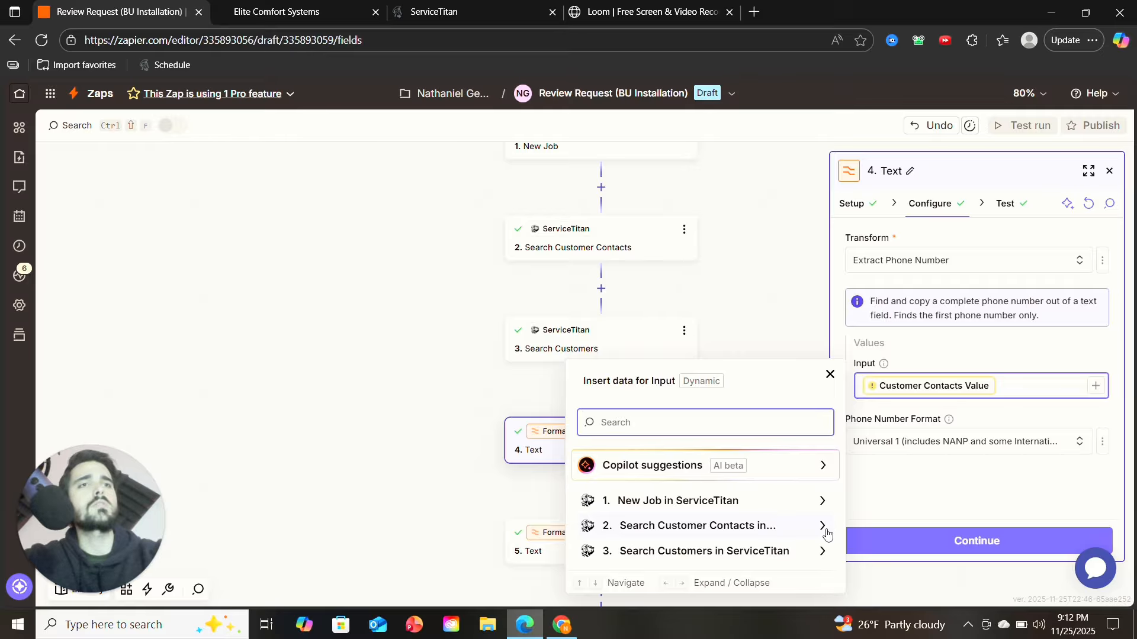
pyautogui.click(983, 352)
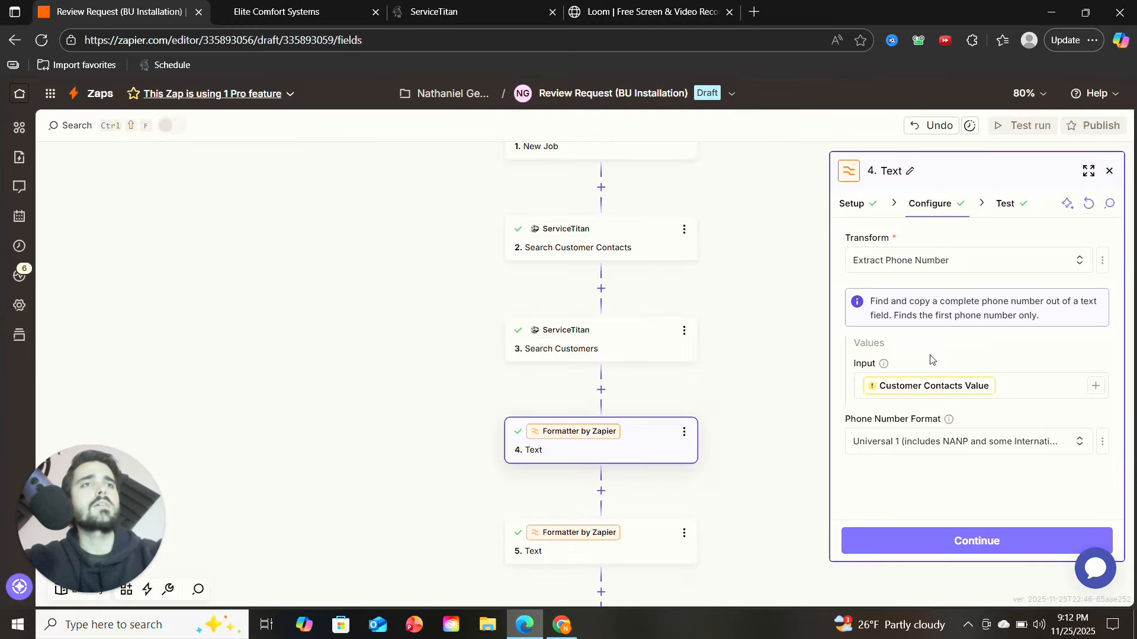
# Look through the Transform options and Phone Number Format choices of the first Formatter Text step.
pyautogui.click(906, 263)
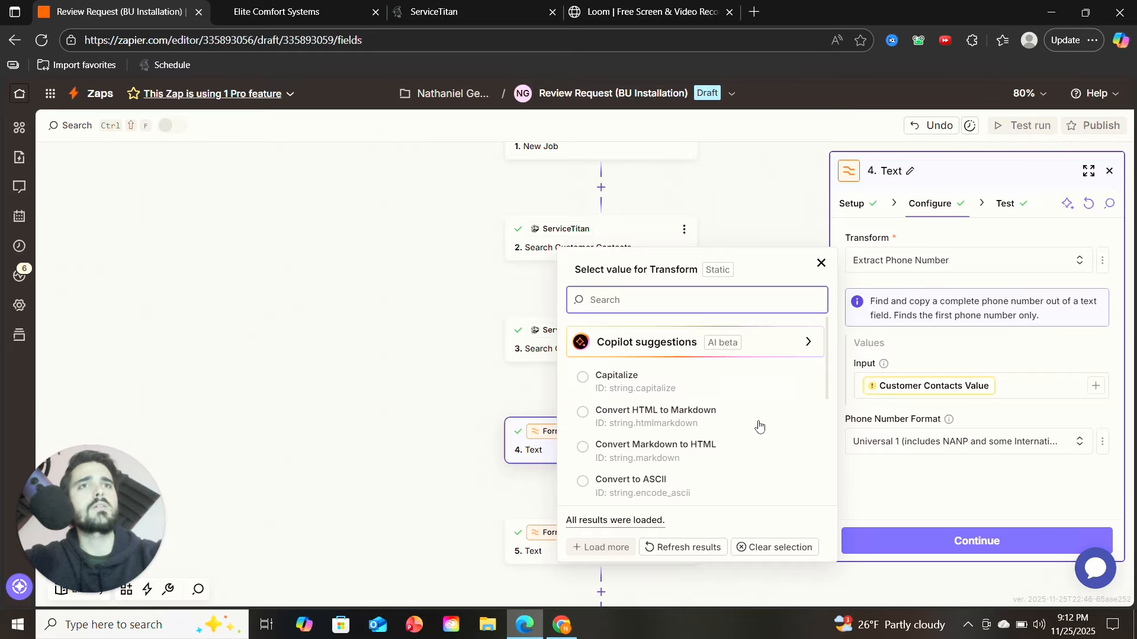
pyautogui.scroll(-5, 759, 426)
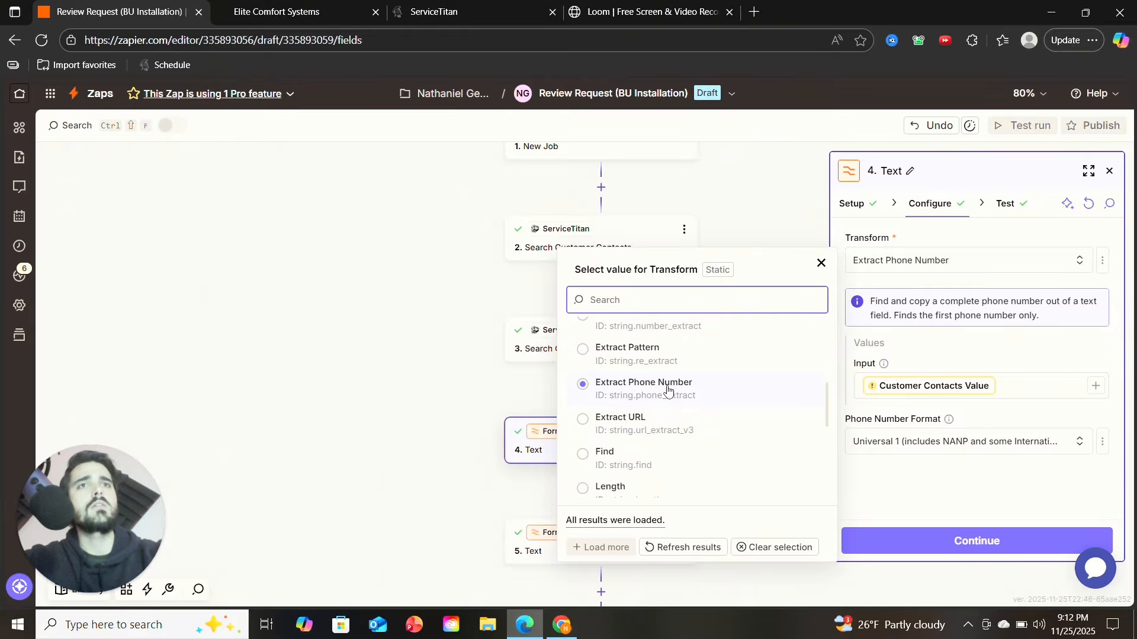
pyautogui.scroll(-2, 668, 432)
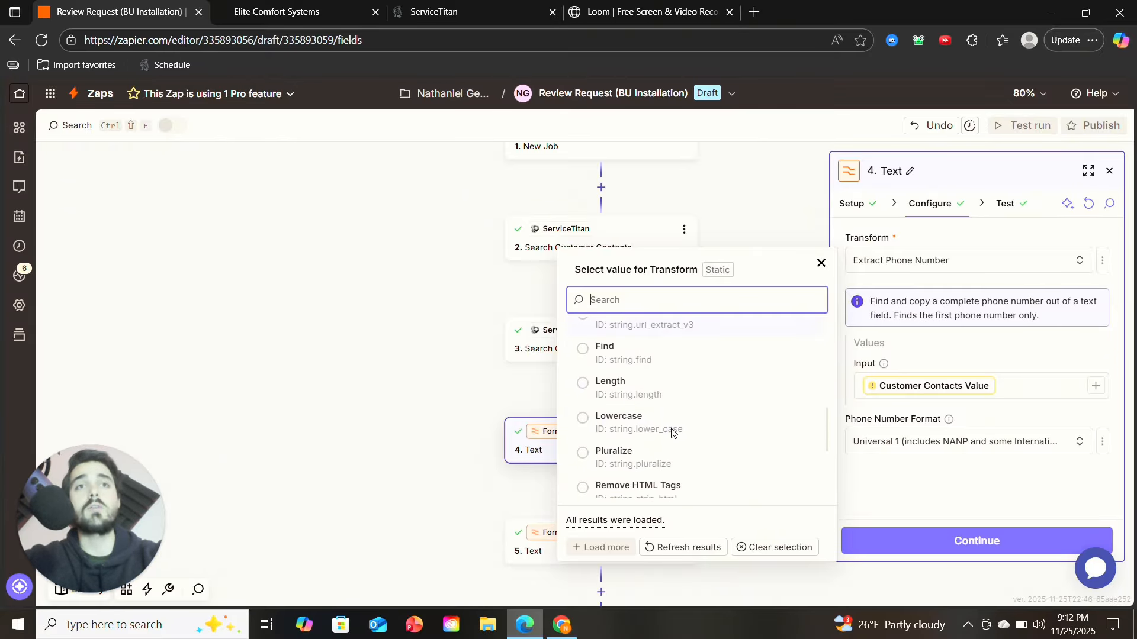
pyautogui.scroll(-3, 653, 441)
pyautogui.scroll(1, 623, 376)
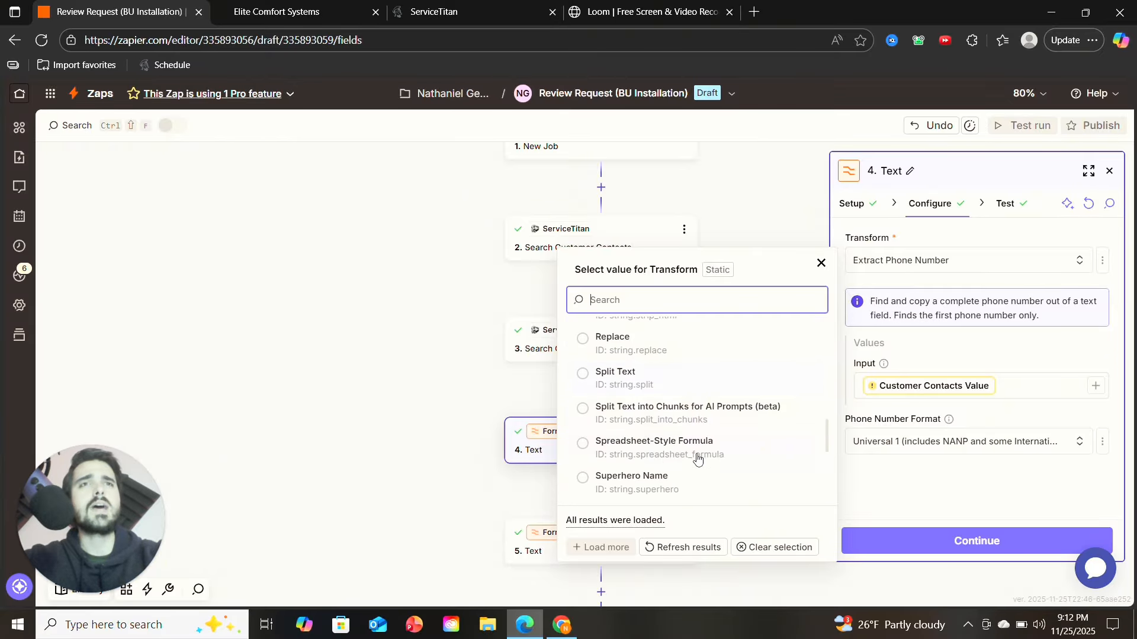
pyautogui.scroll(-3, 700, 454)
pyautogui.scroll(-1, 697, 459)
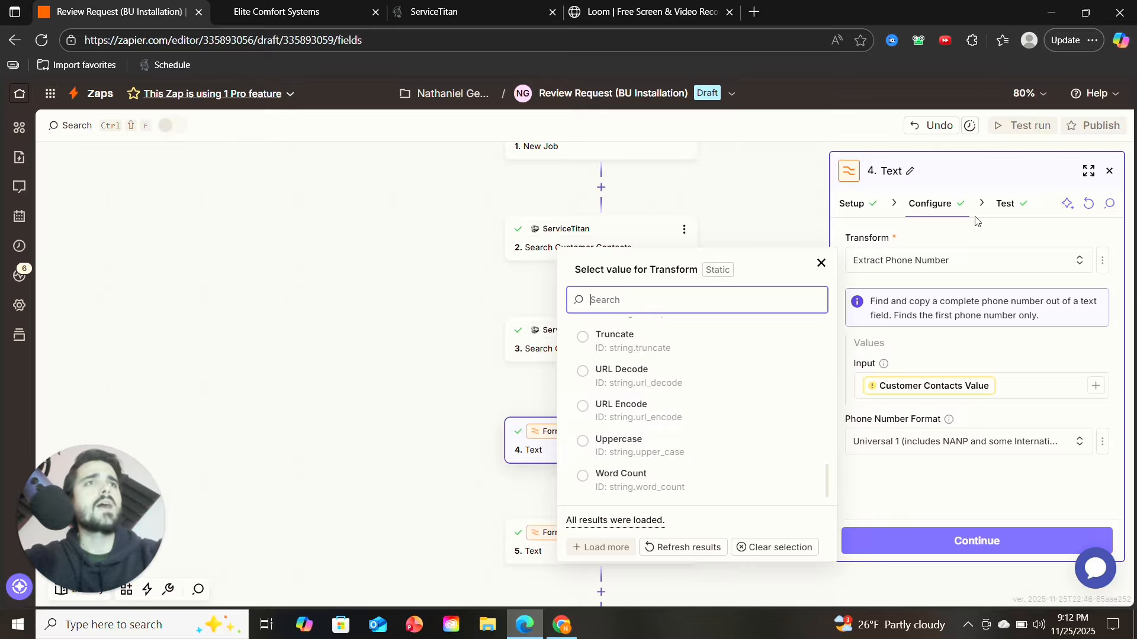
pyautogui.click(978, 232)
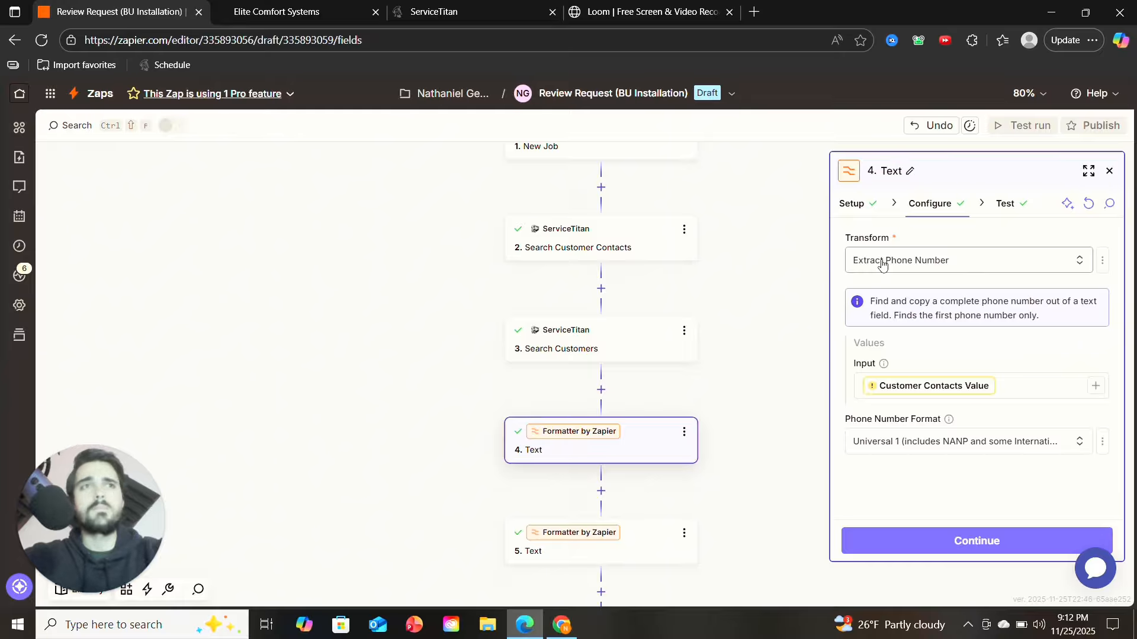
pyautogui.click(1057, 443)
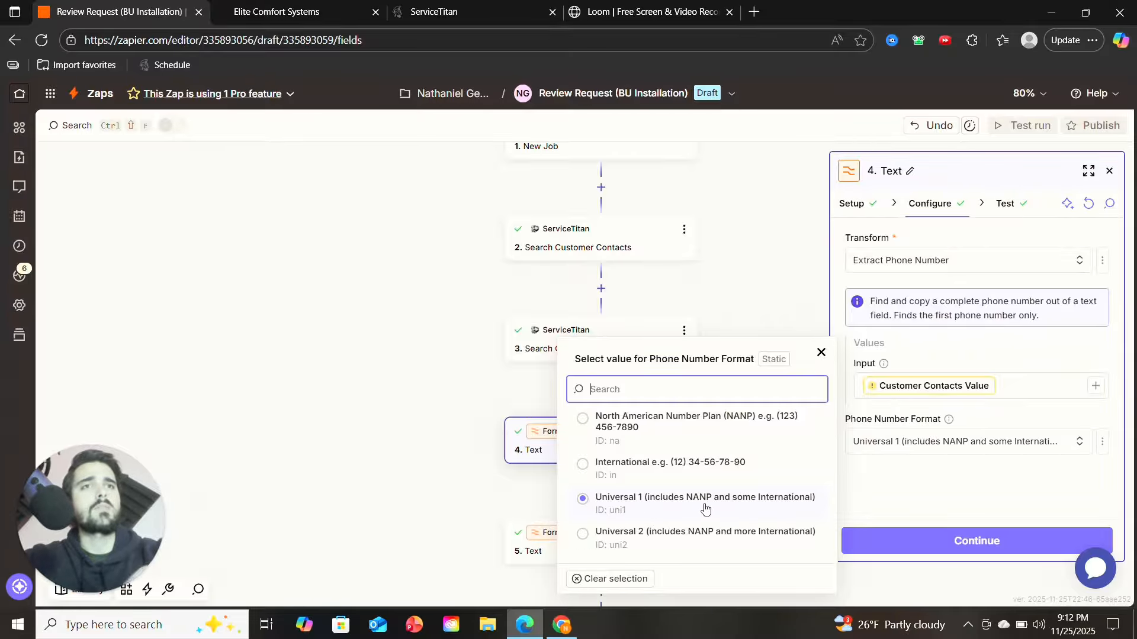
pyautogui.click(892, 477)
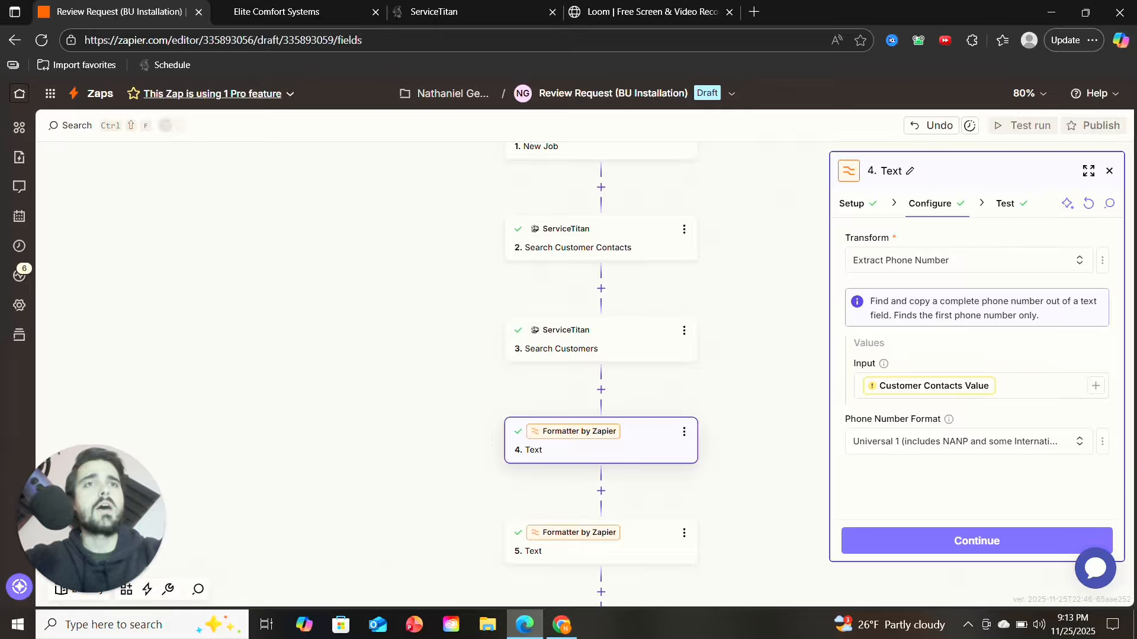
# Add a Formatter step directly after the first Formatter Text step, with Text as its action event, and proceed to its configuration.
pyautogui.scroll(-2, 645, 447)
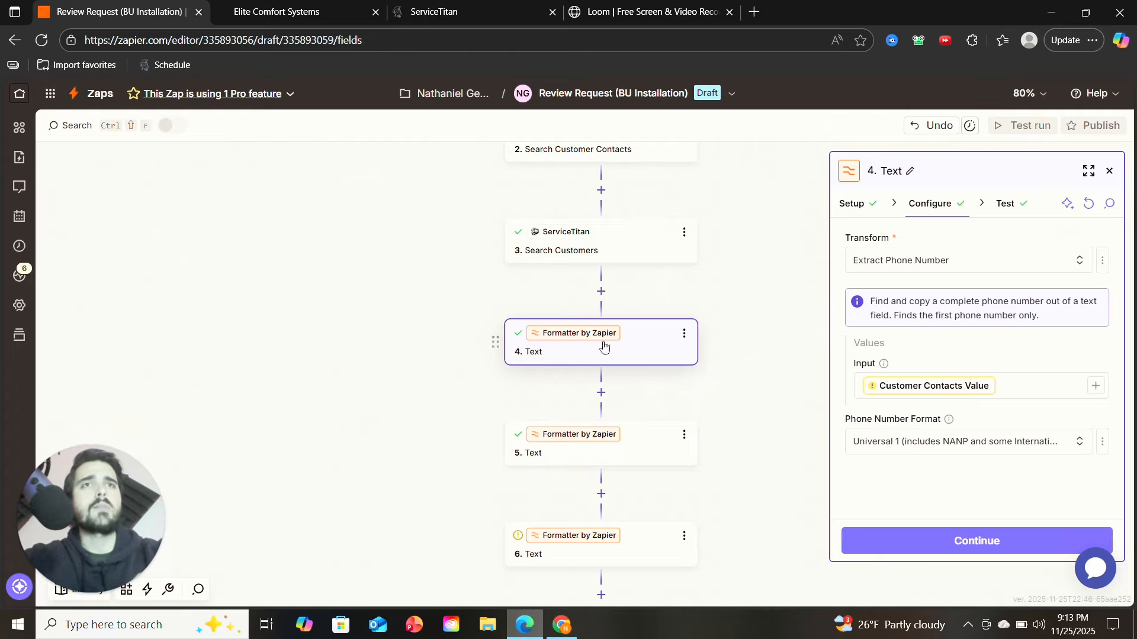
pyautogui.click(601, 394)
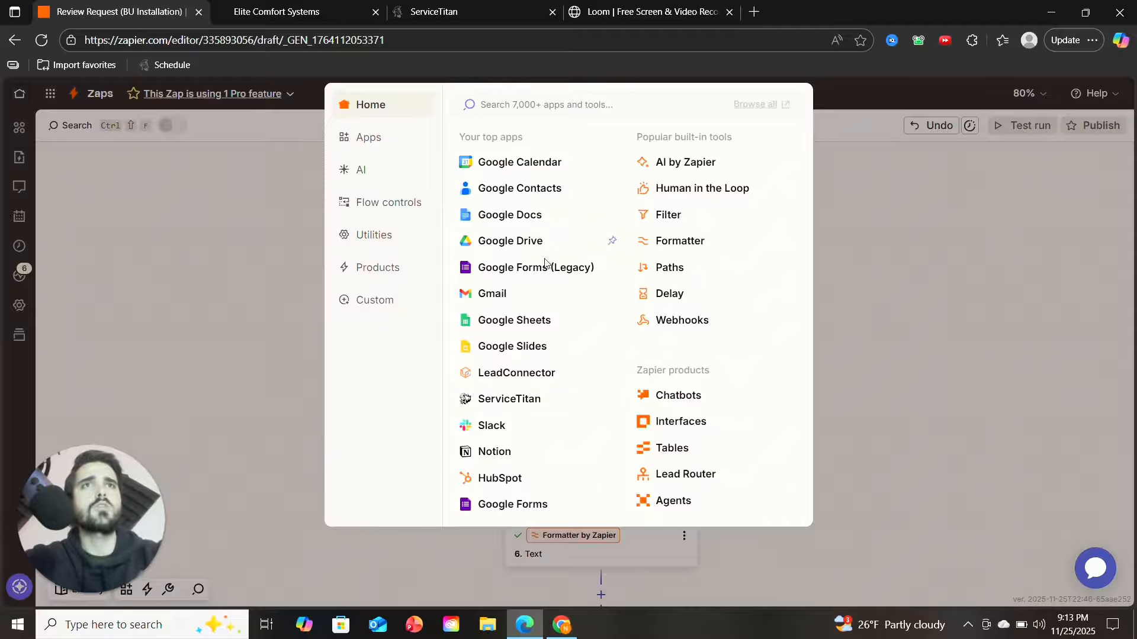
pyautogui.click(686, 250)
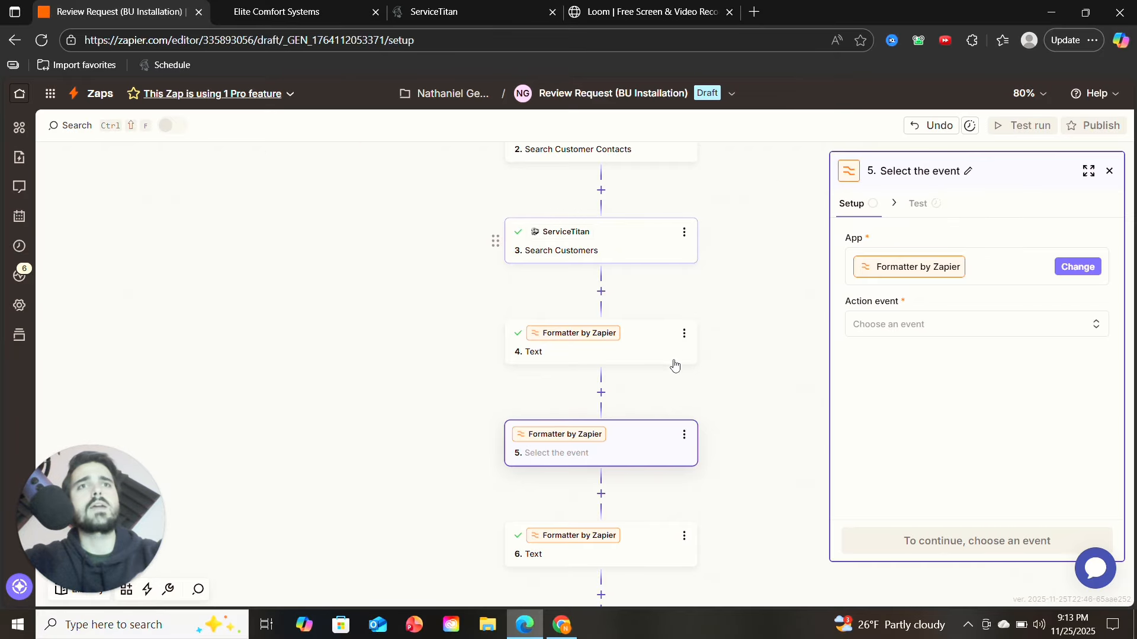
pyautogui.click(916, 328)
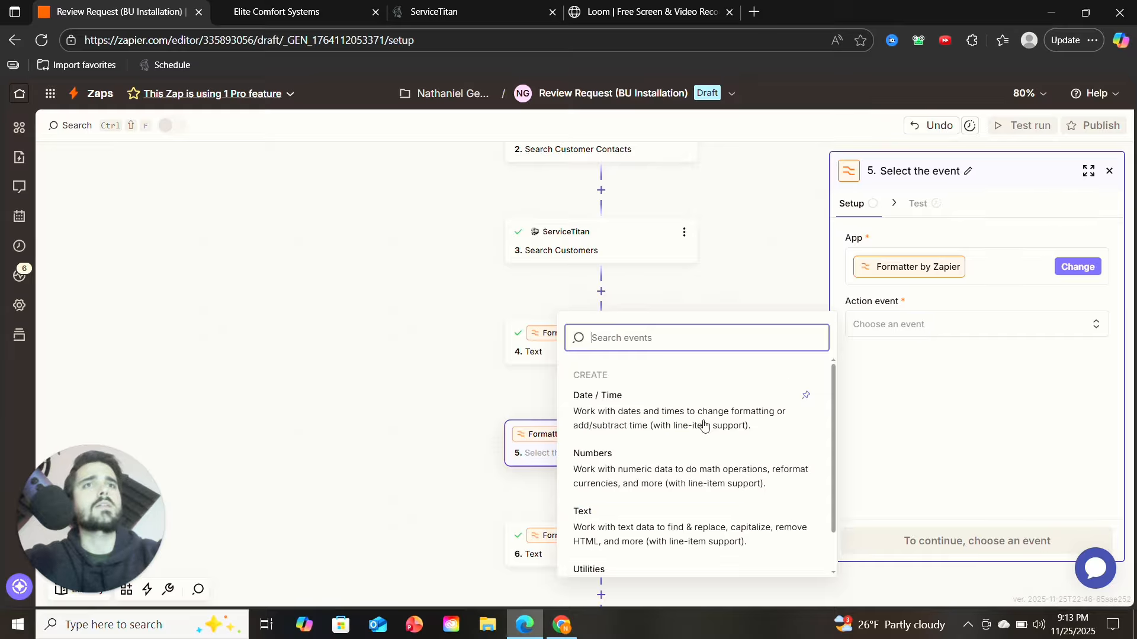
pyautogui.scroll(-1, 666, 507)
pyautogui.click(644, 471)
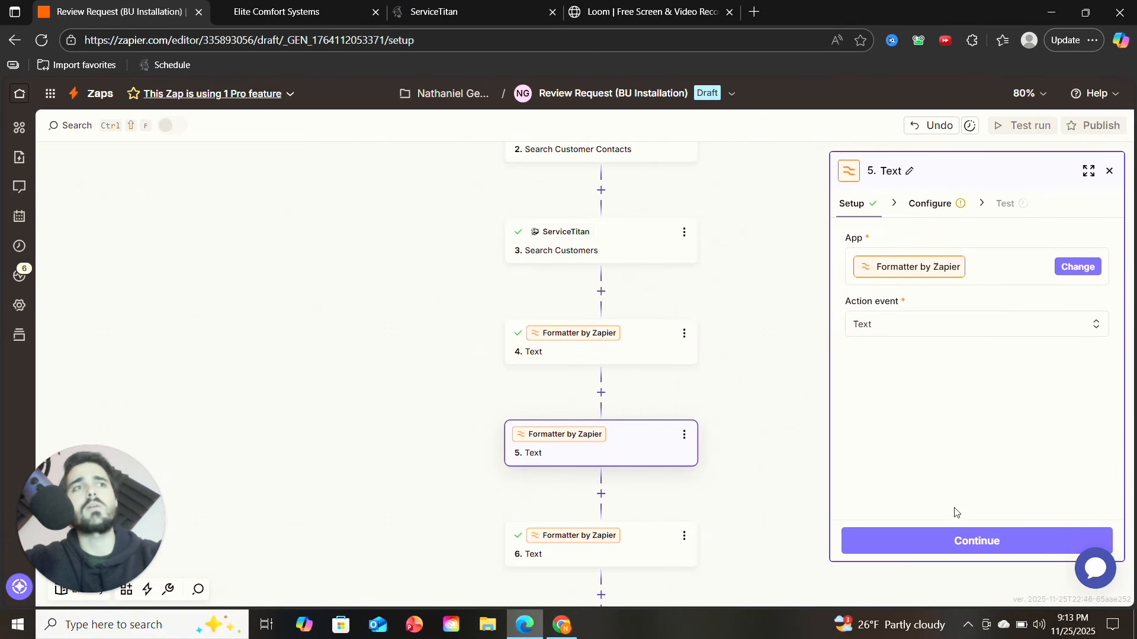
pyautogui.click(995, 543)
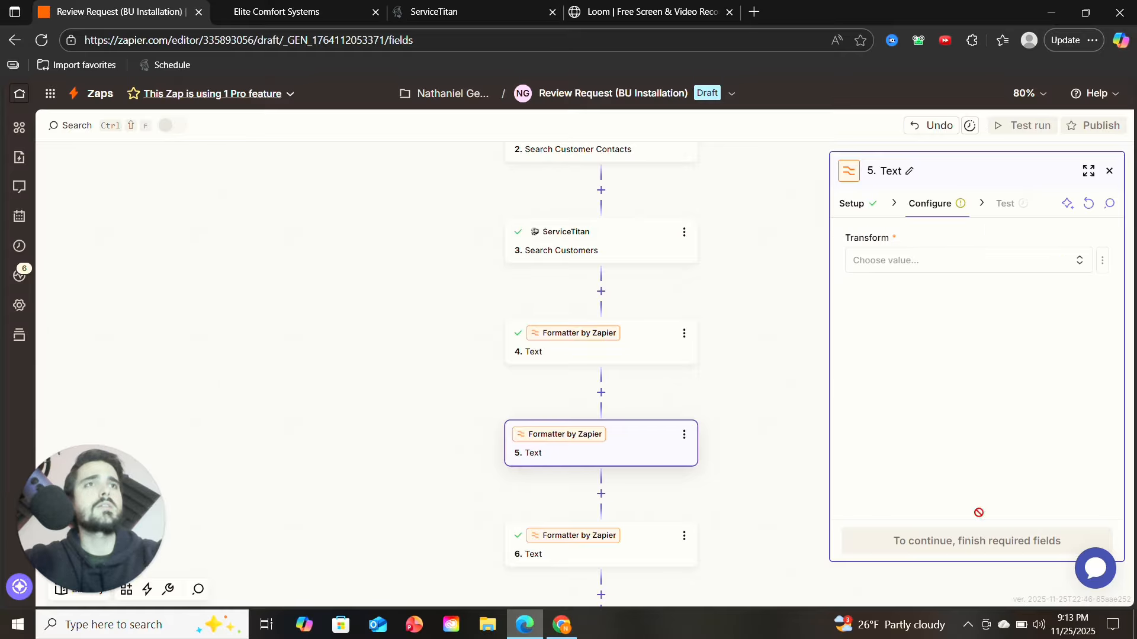
# Set the new Formatter step's Transform to Extract Phone Number.
pyautogui.click(915, 261)
pyautogui.scroll(-5, 715, 427)
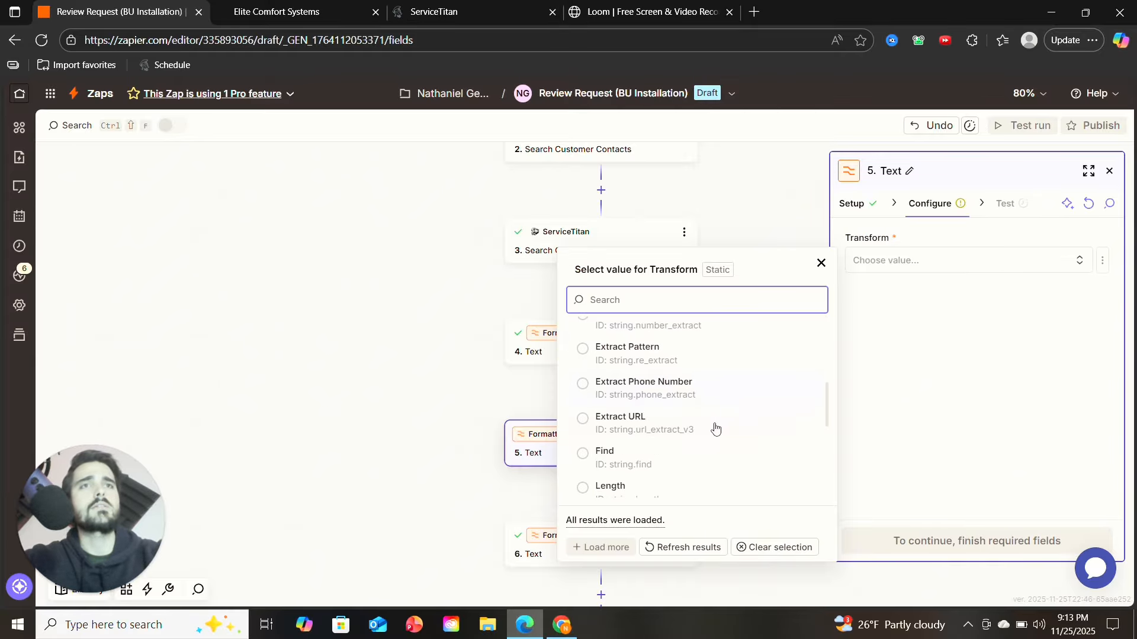
pyautogui.scroll(1, 715, 428)
pyautogui.scroll(-2, 648, 424)
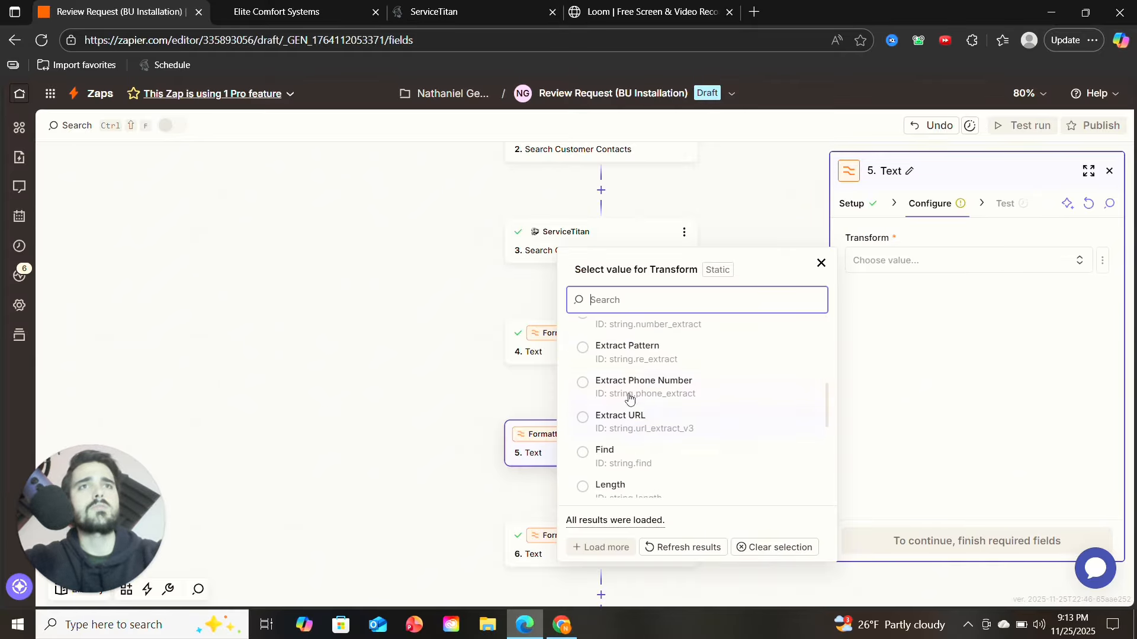
pyautogui.click(631, 395)
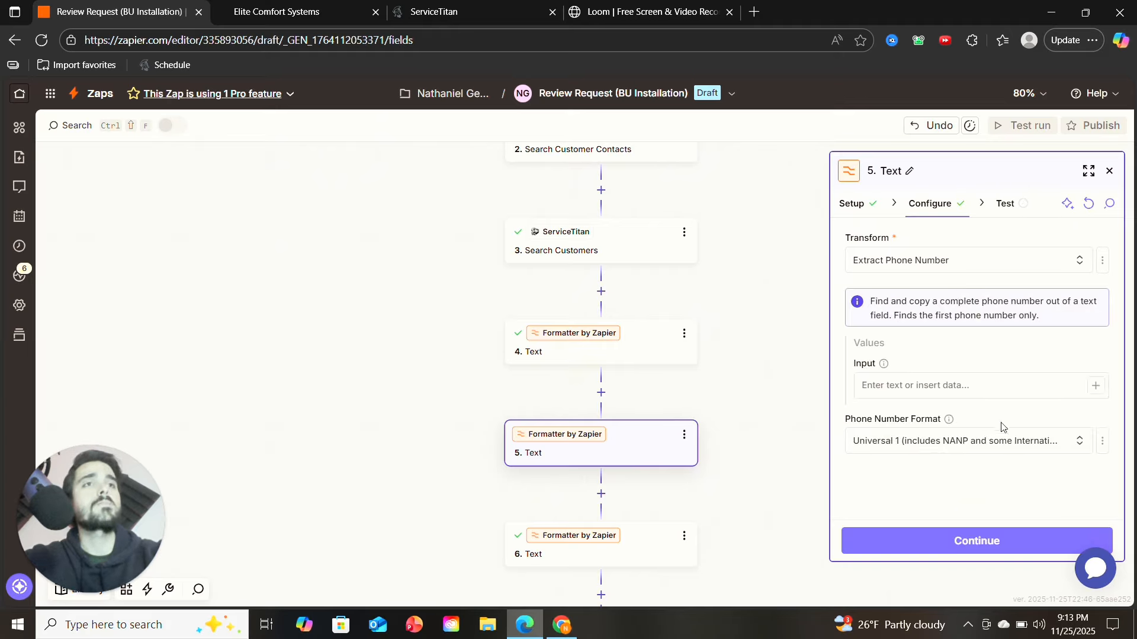
# View the data sources from earlier steps available for the new Formatter step's Input, and close the list.
pyautogui.click(862, 385)
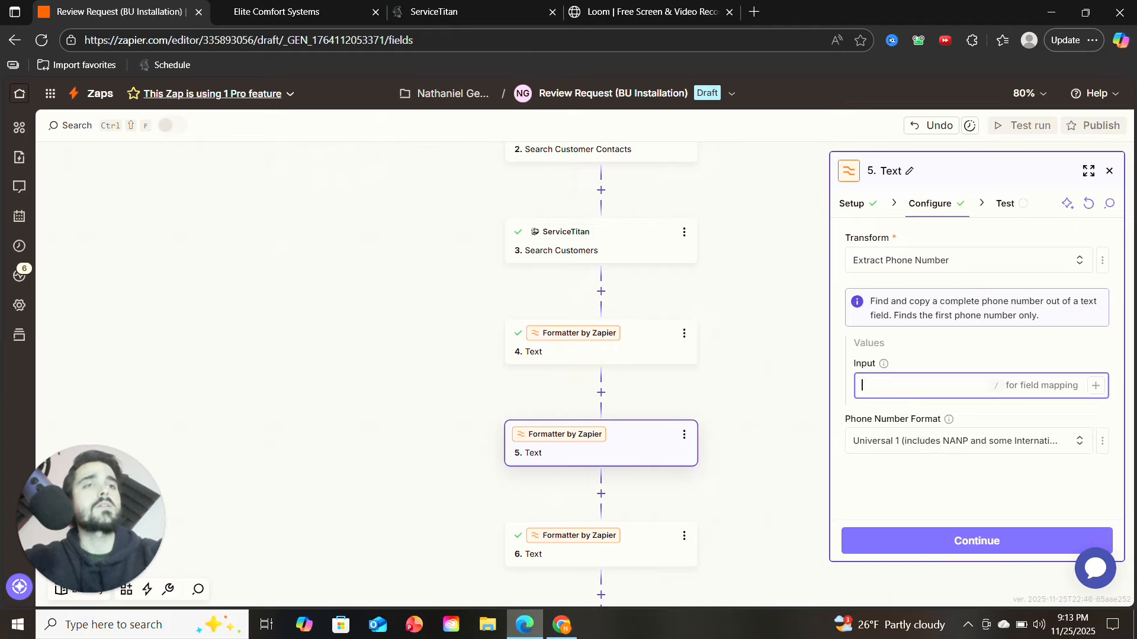
pyautogui.click(1095, 386)
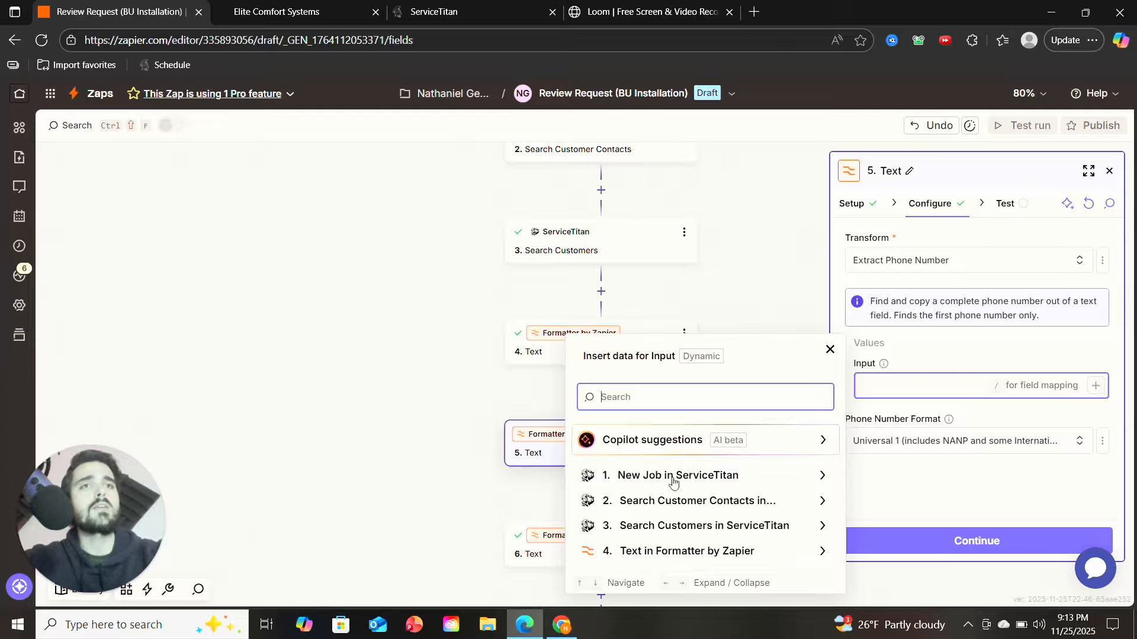
pyautogui.click(934, 348)
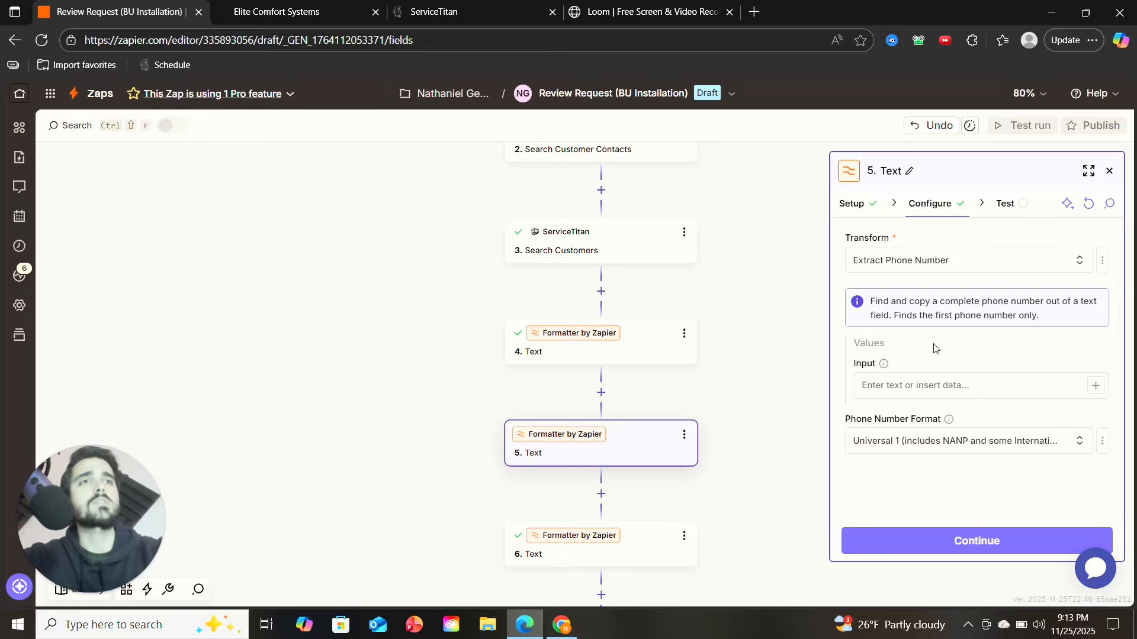
# Delete the newly added Formatter Text step from the Zap.
pyautogui.click(683, 435)
pyautogui.click(747, 569)
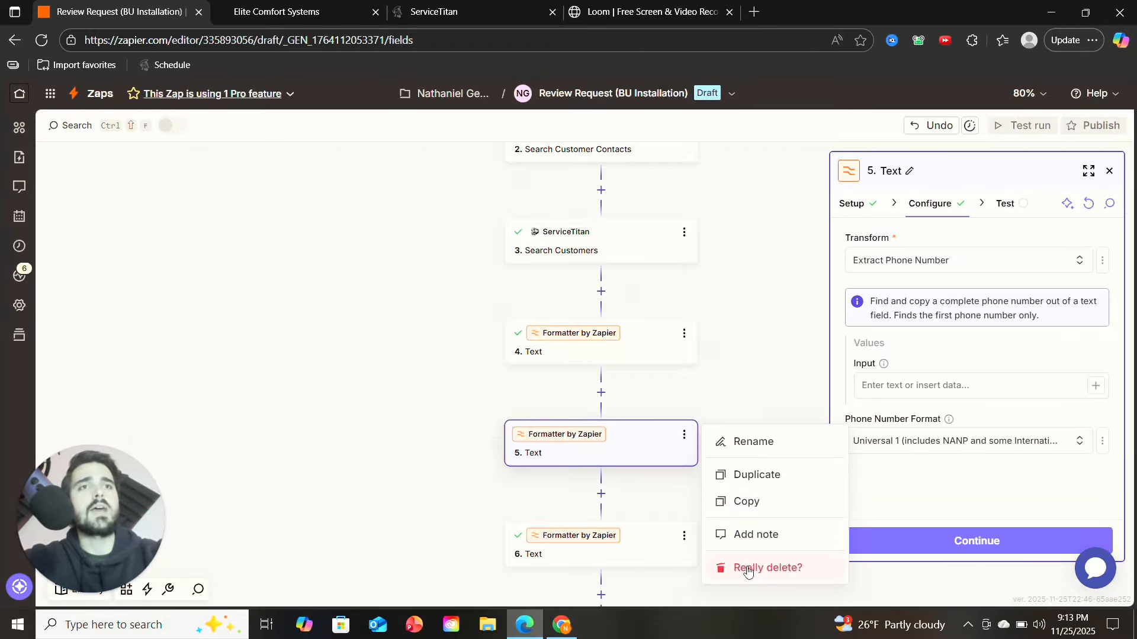
pyautogui.click(747, 569)
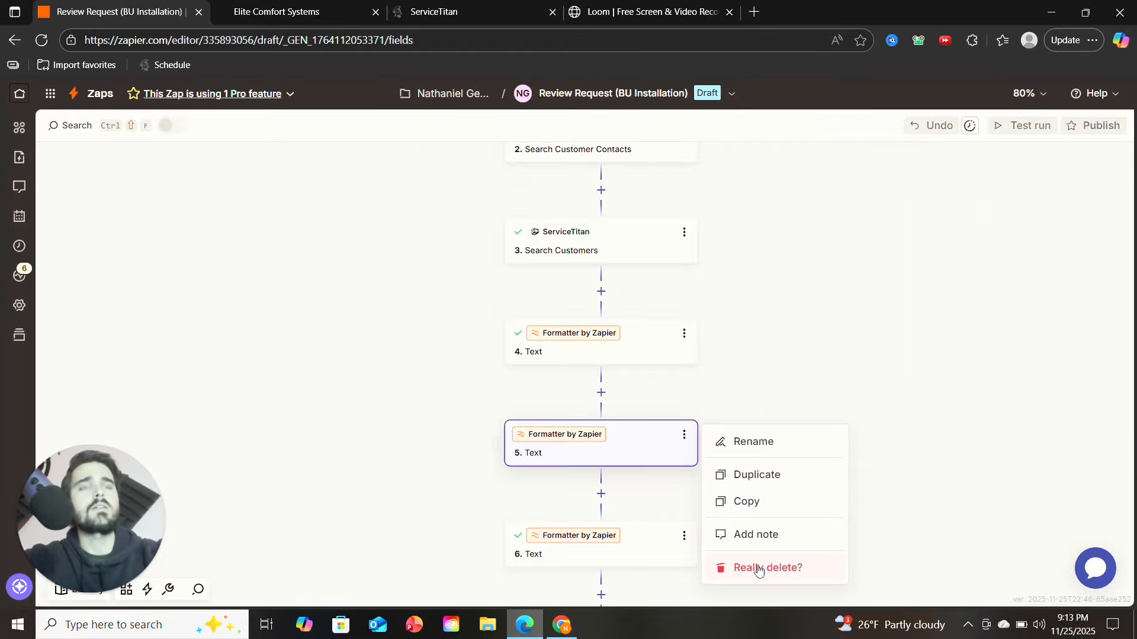
# Review the second Formatter Text step's action event, its available Transform options and its Input mapping.
pyautogui.click(656, 453)
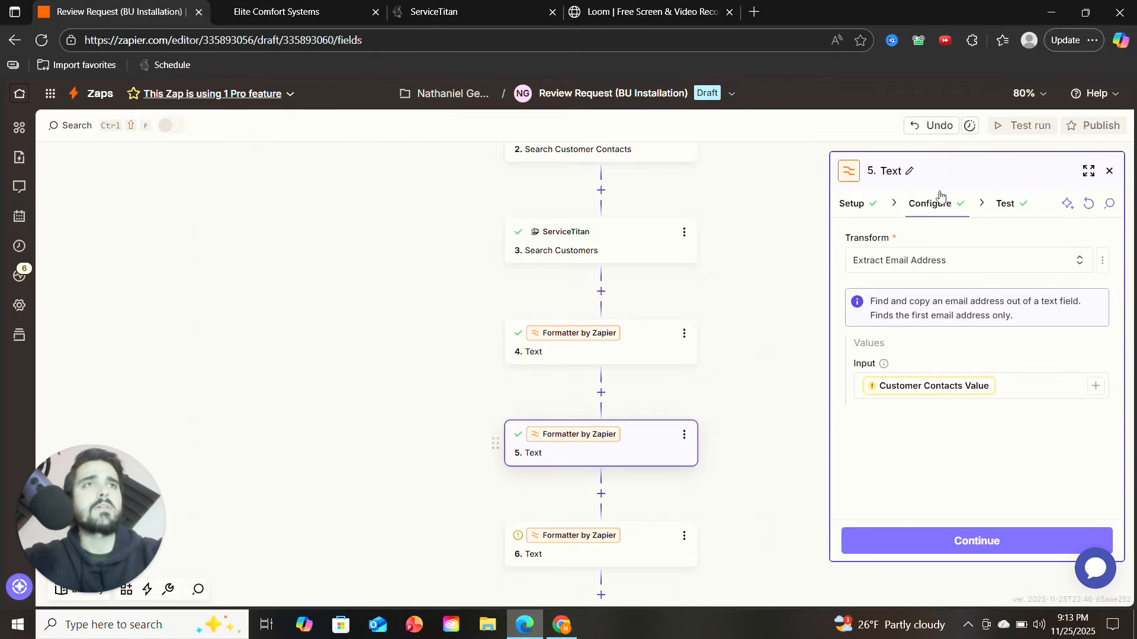
pyautogui.click(862, 207)
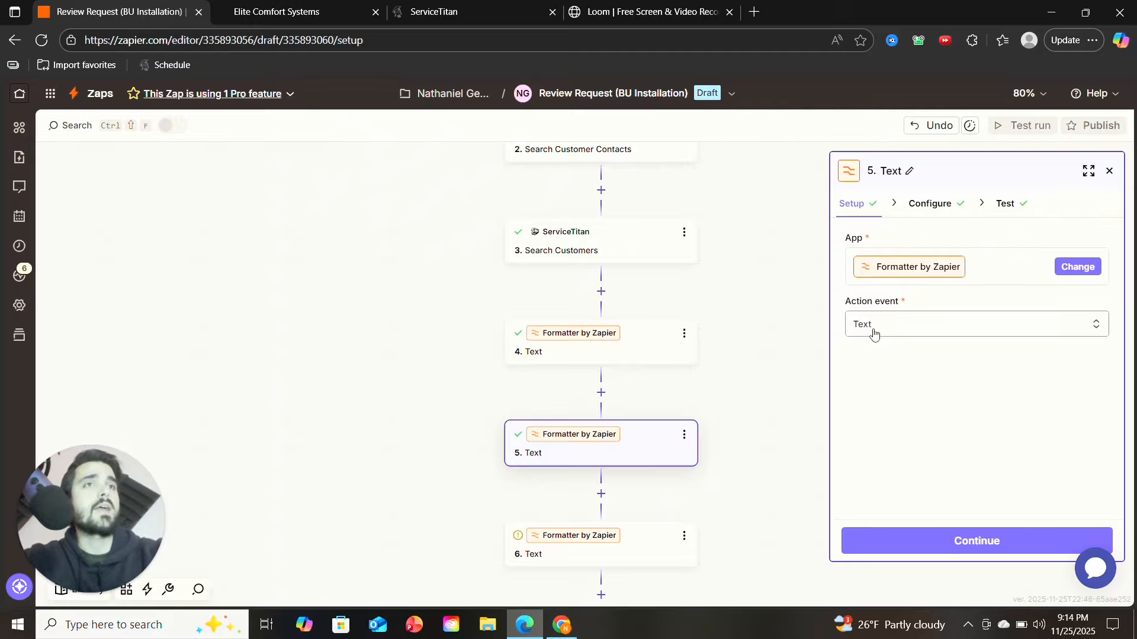
pyautogui.click(930, 205)
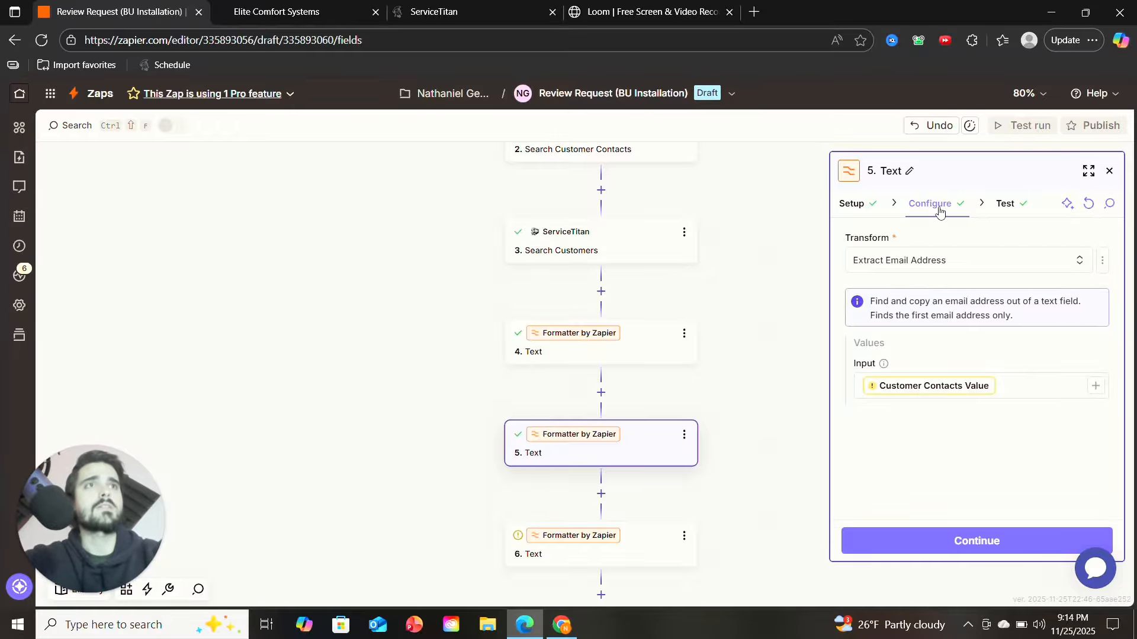
pyautogui.click(944, 265)
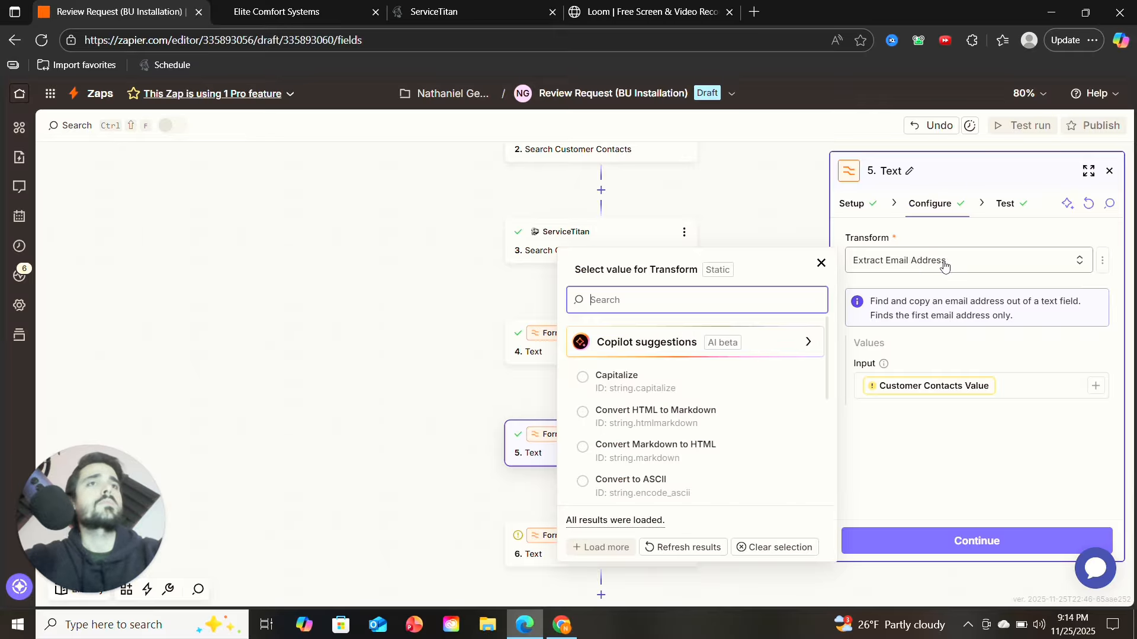
pyautogui.scroll(-5, 673, 453)
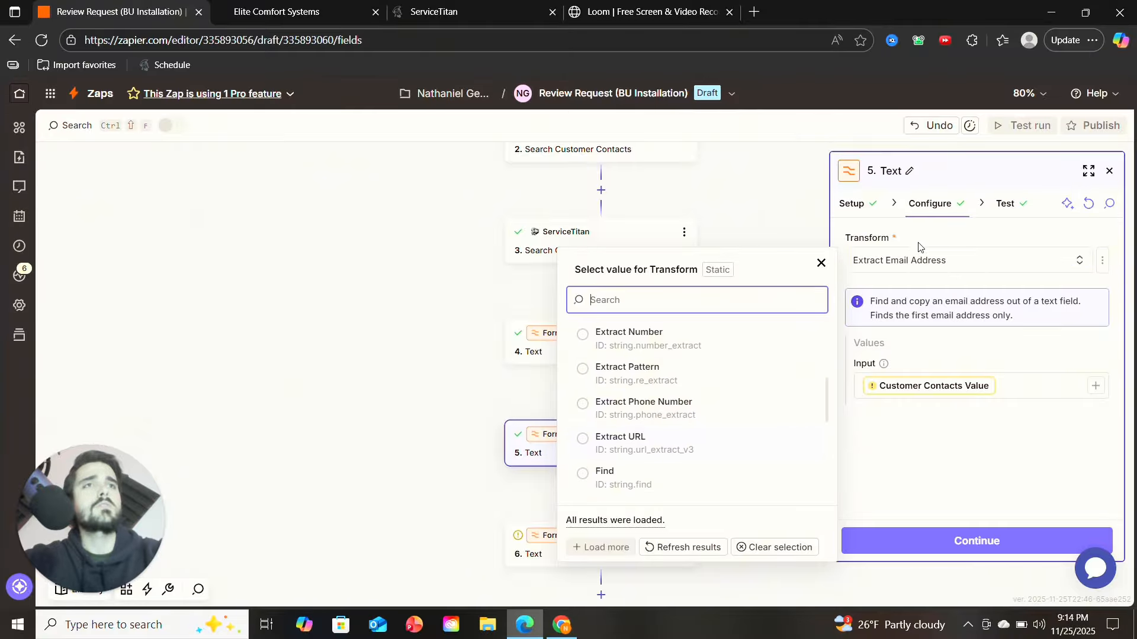
pyautogui.click(959, 236)
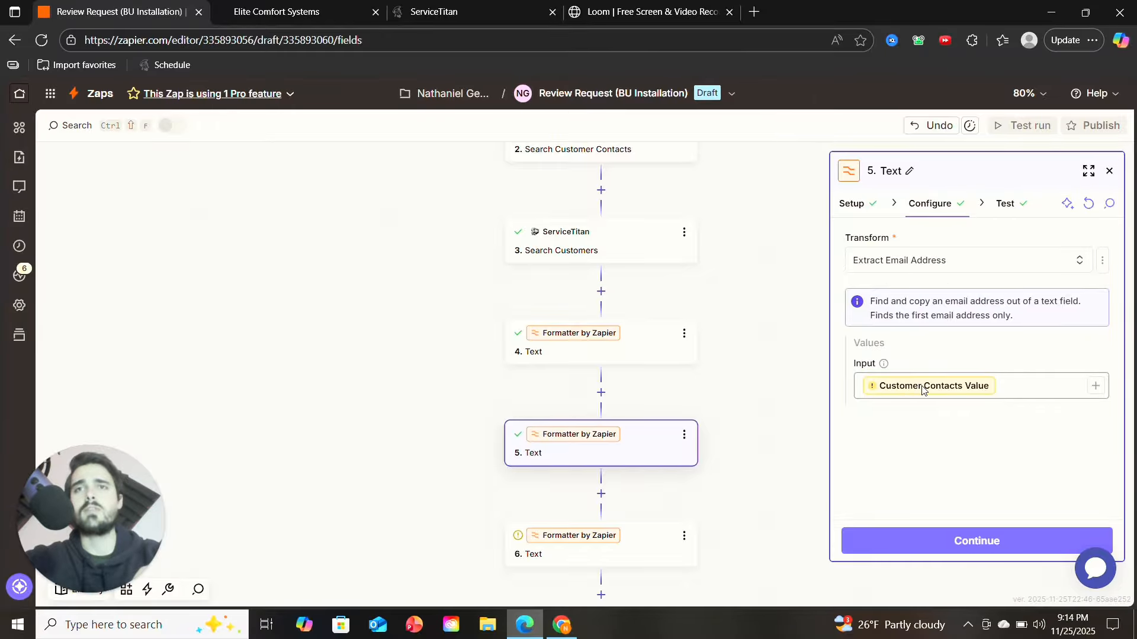
# Review the Split Text configuration of the last Formatter step, close it, and look over the Zap's step sequence.
pyautogui.click(610, 545)
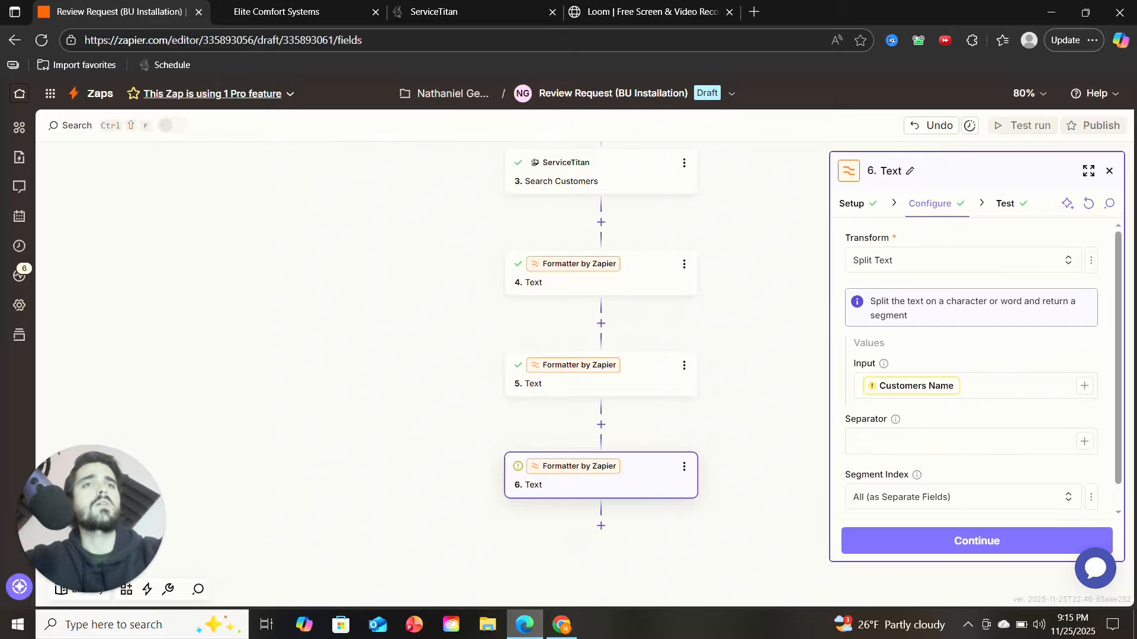
pyautogui.click(1109, 171)
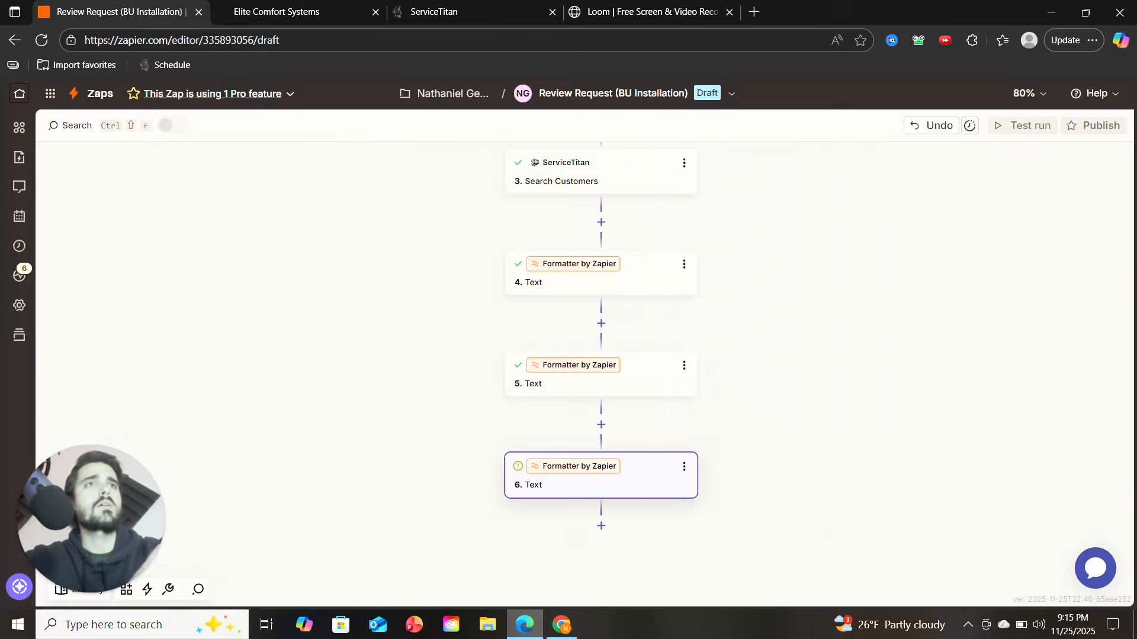
pyautogui.scroll(-1, 672, 456)
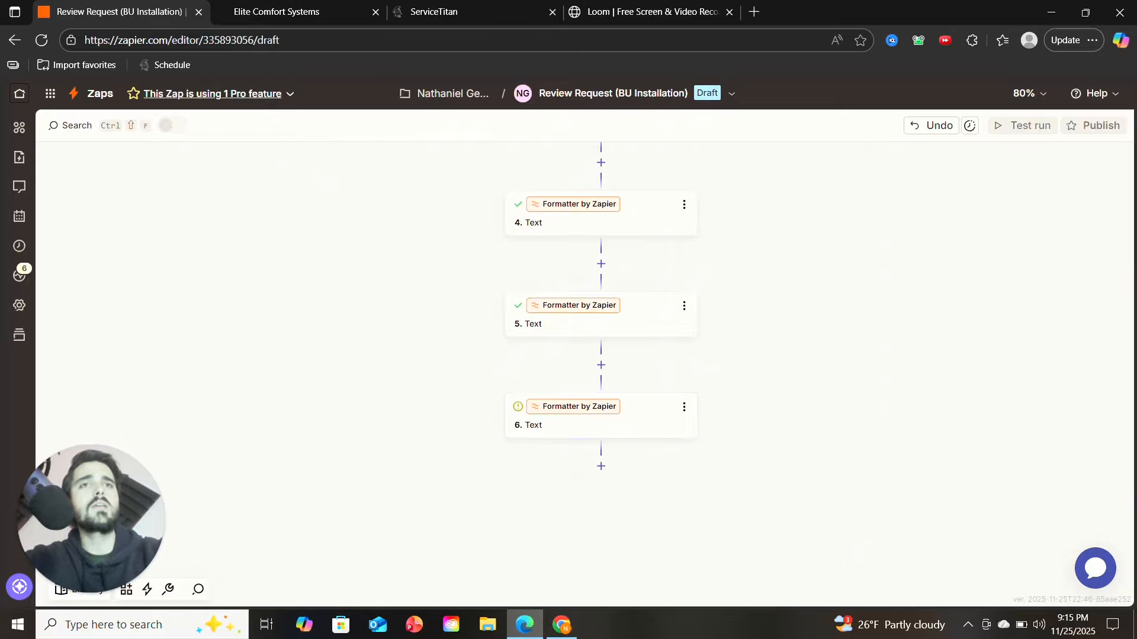
pyautogui.scroll(3, 619, 350)
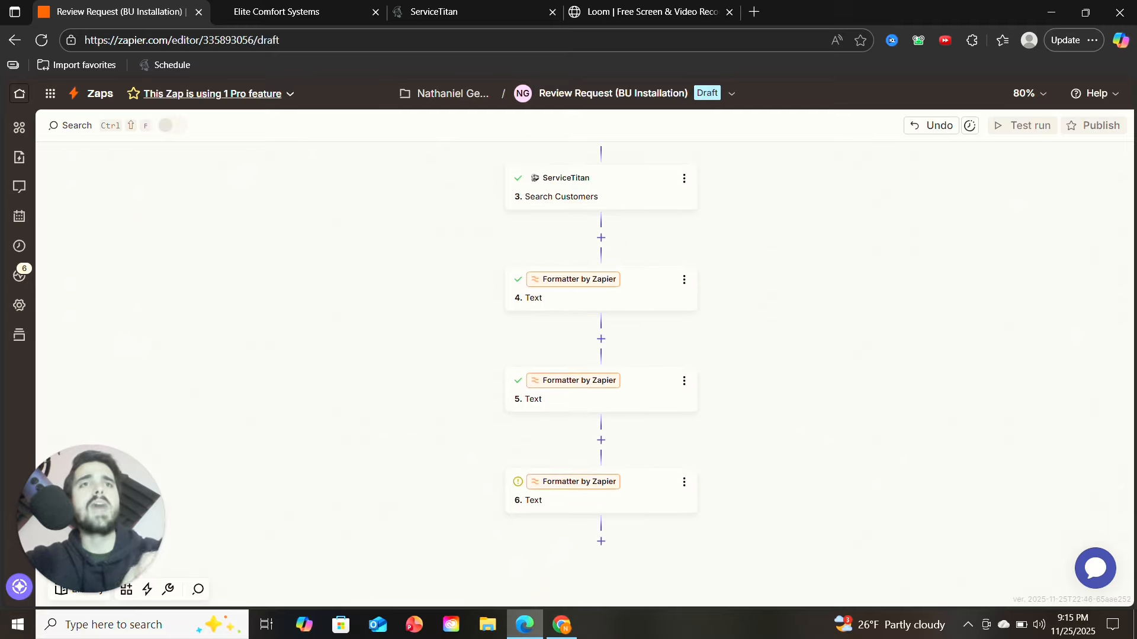
pyautogui.scroll(-1, 601, 343)
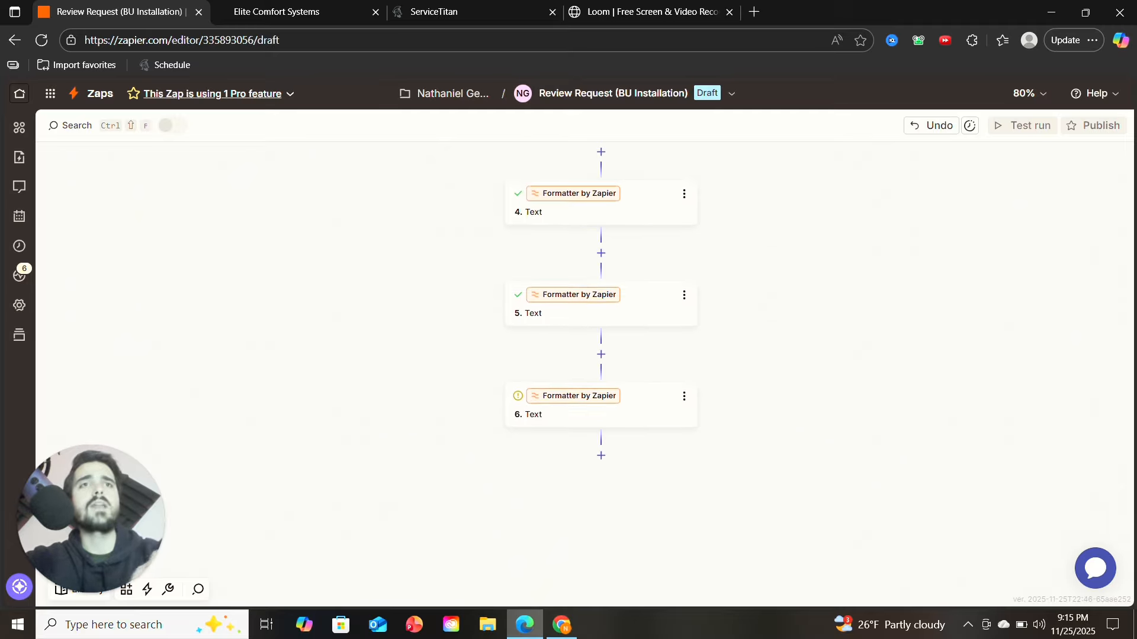
# Add a LeadConnector step at the end of the Zap with Add Lead to Workflow as its action event.
pyautogui.click(601, 456)
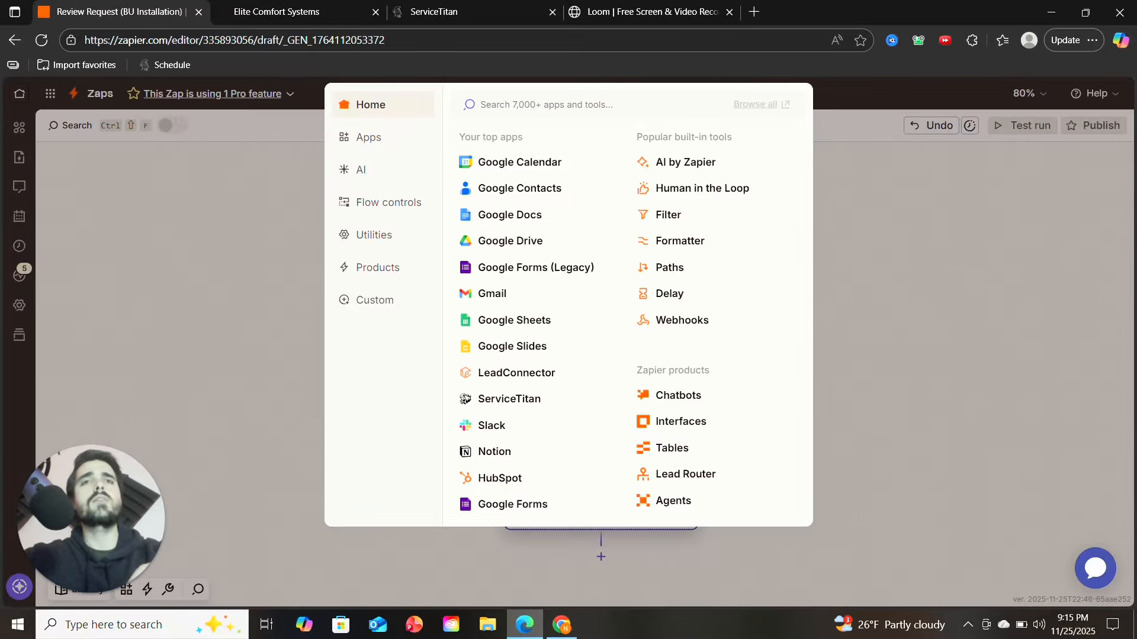
pyautogui.click(494, 378)
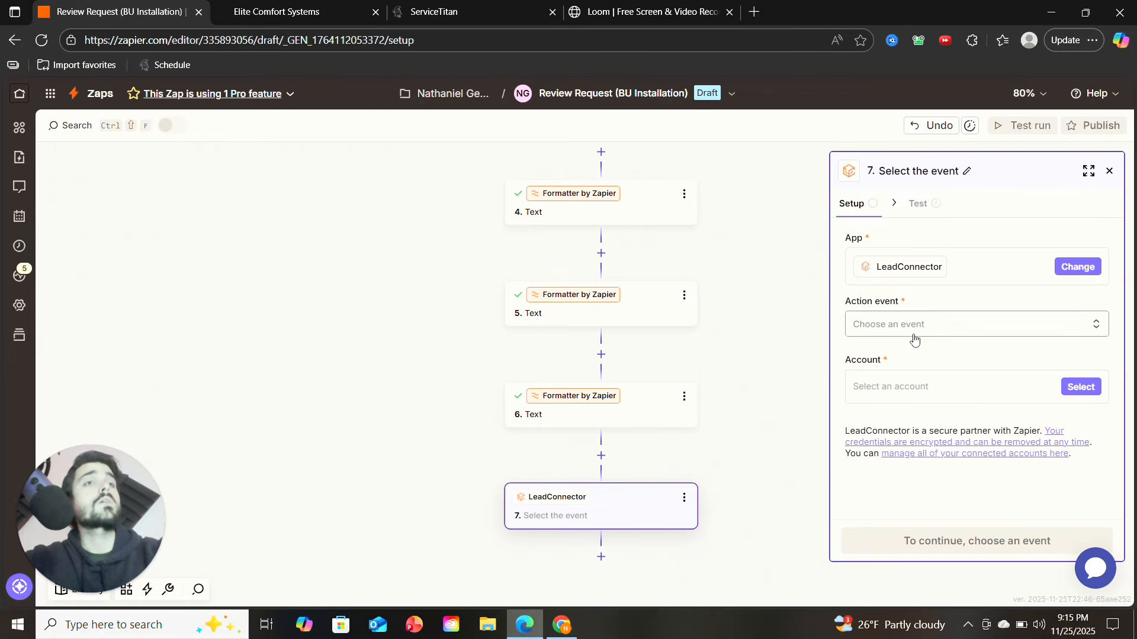
pyautogui.click(934, 332)
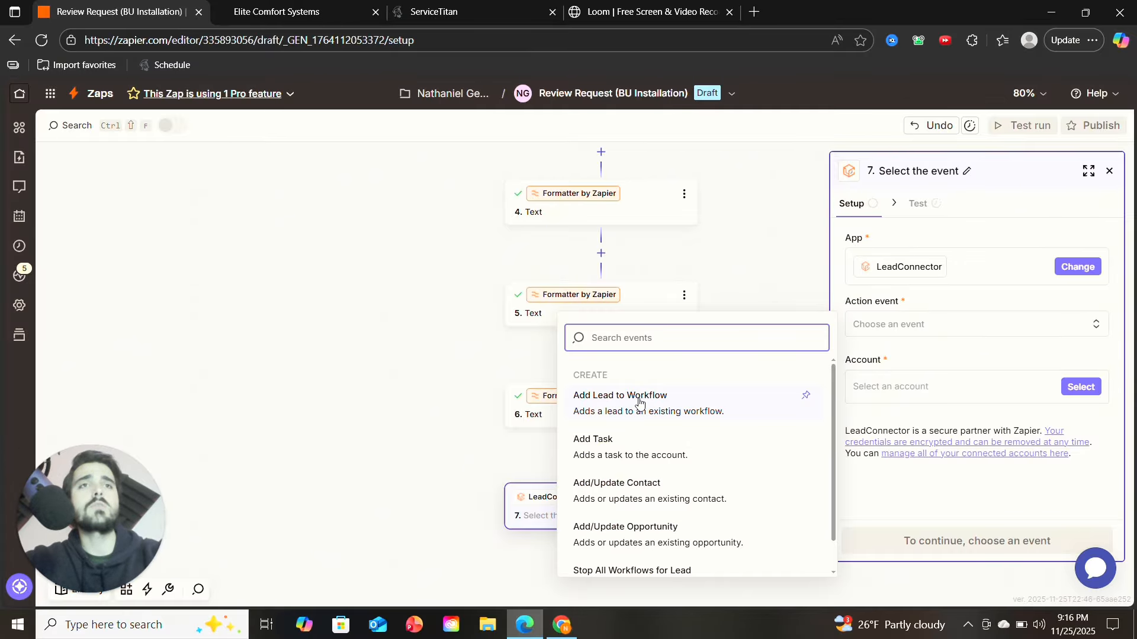
pyautogui.click(636, 405)
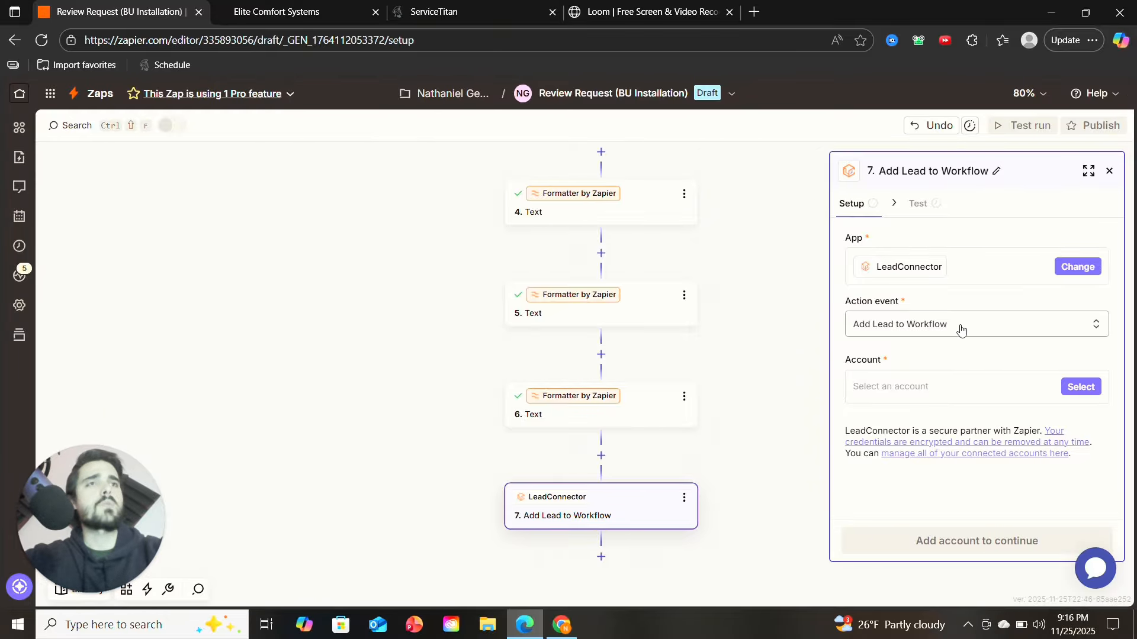
pyautogui.click(1087, 390)
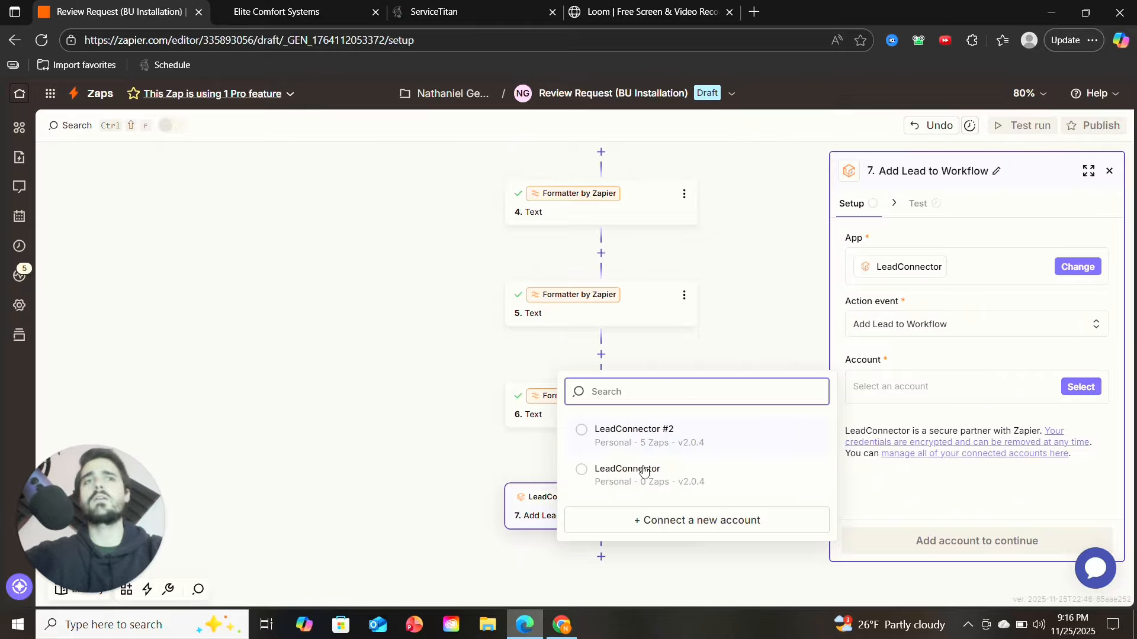
pyautogui.click(689, 521)
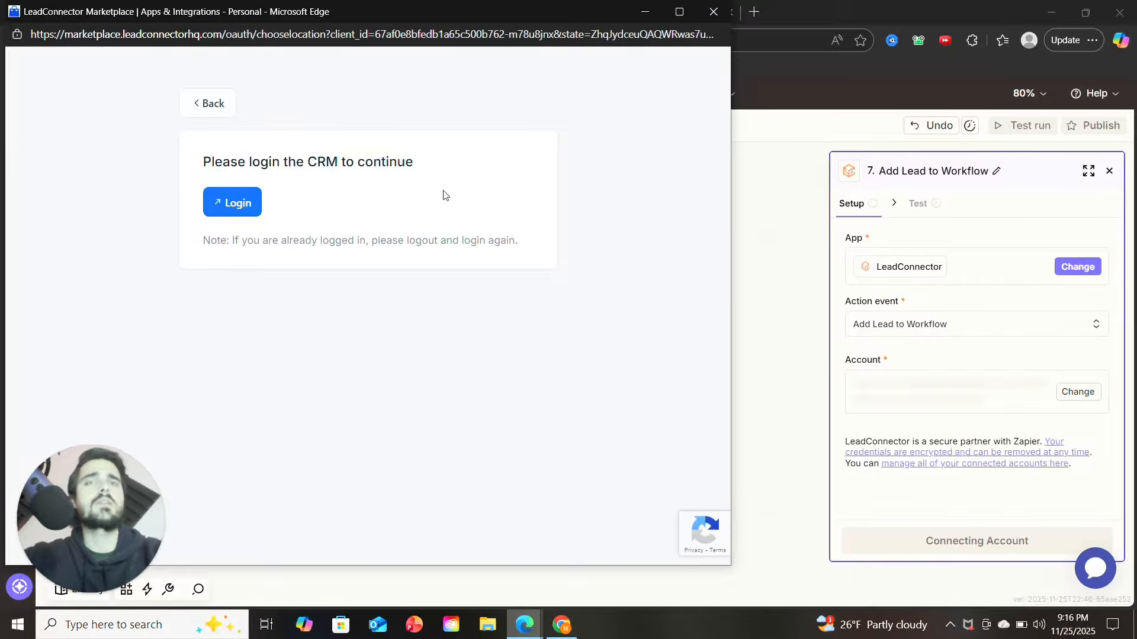
pyautogui.click(714, 12)
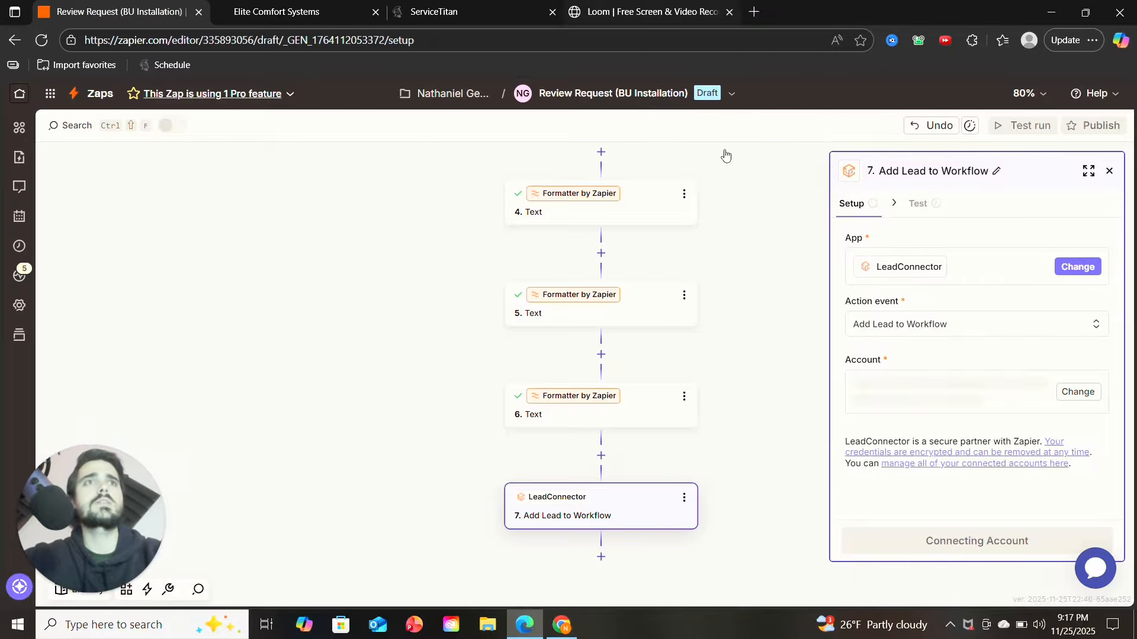
# Assign the LeadConnector #2 account to the new step and view the available LeadConnector action events.
pyautogui.click(1073, 392)
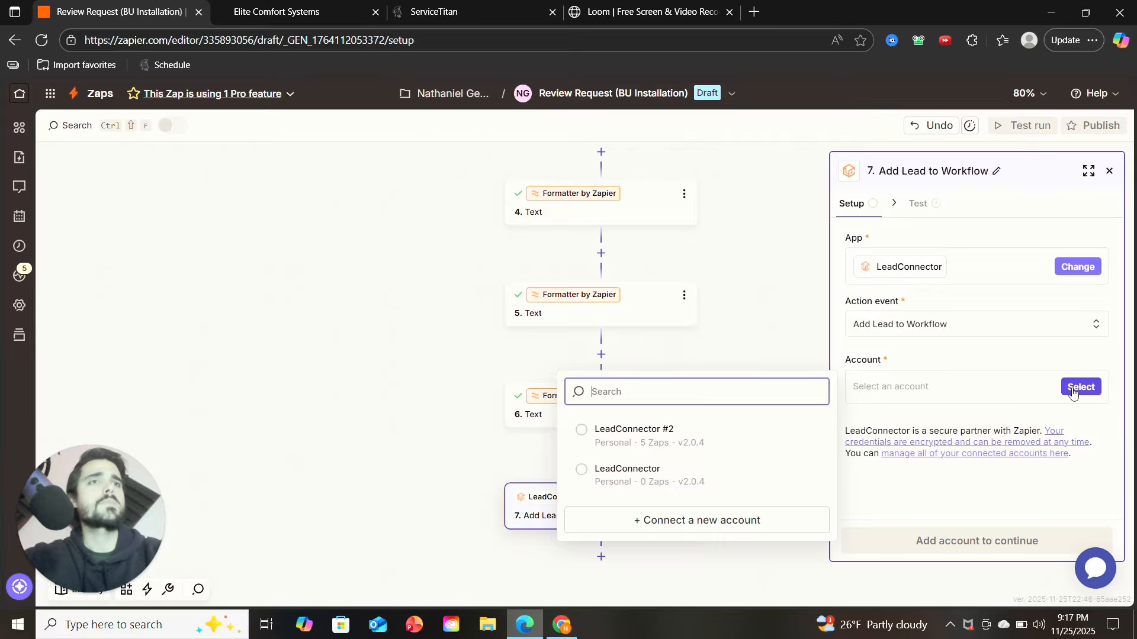
pyautogui.click(587, 436)
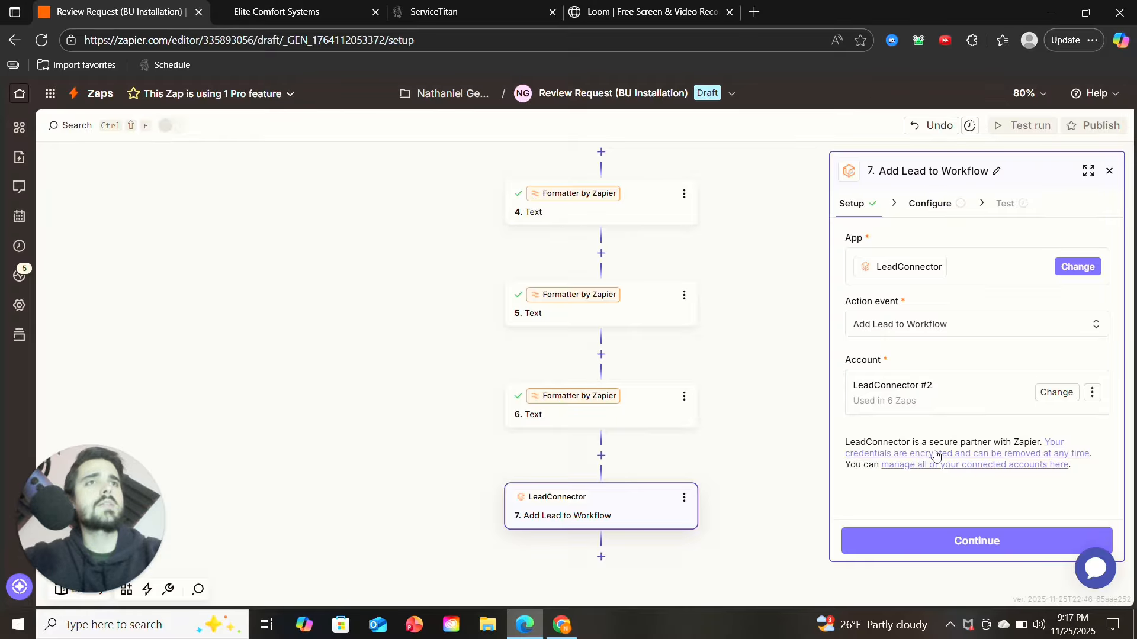
pyautogui.click(895, 325)
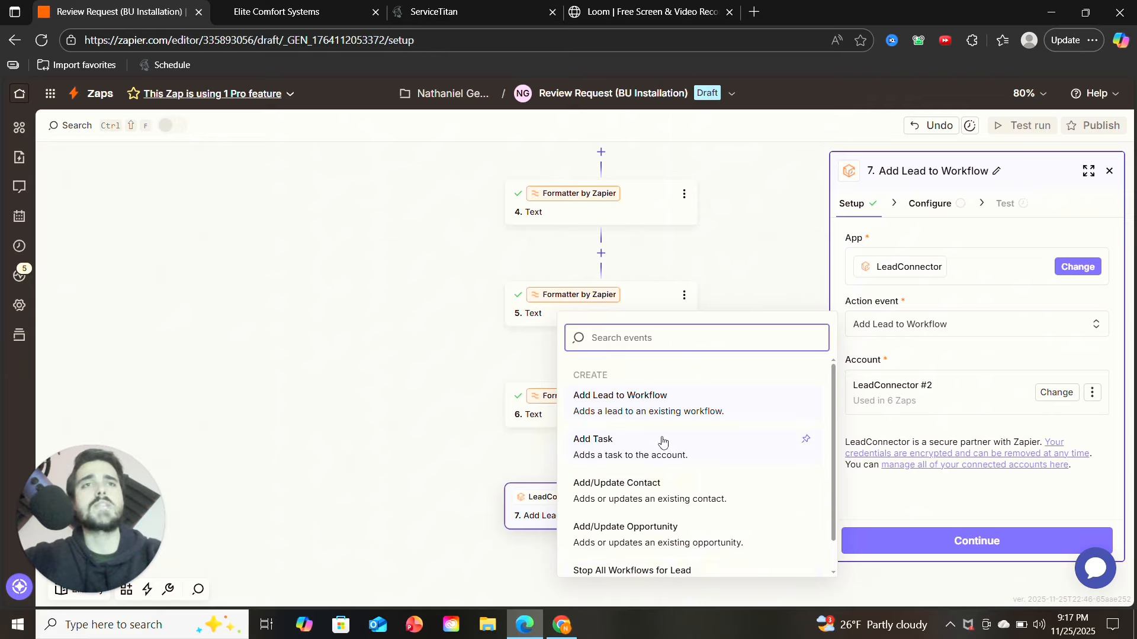
pyautogui.scroll(-1, 681, 499)
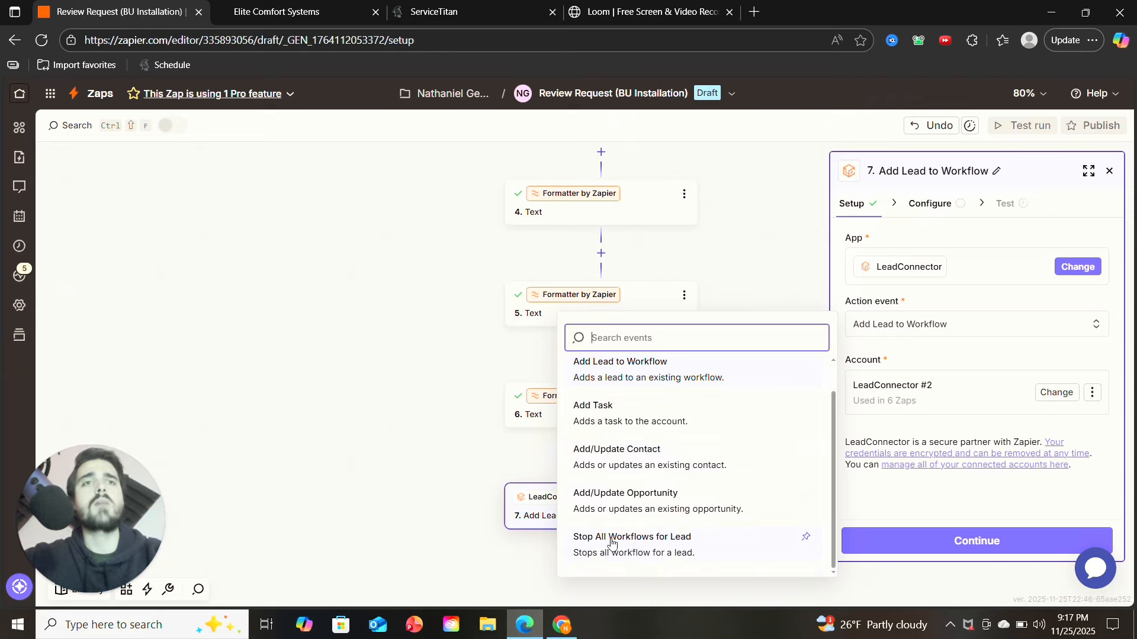
pyautogui.click(961, 299)
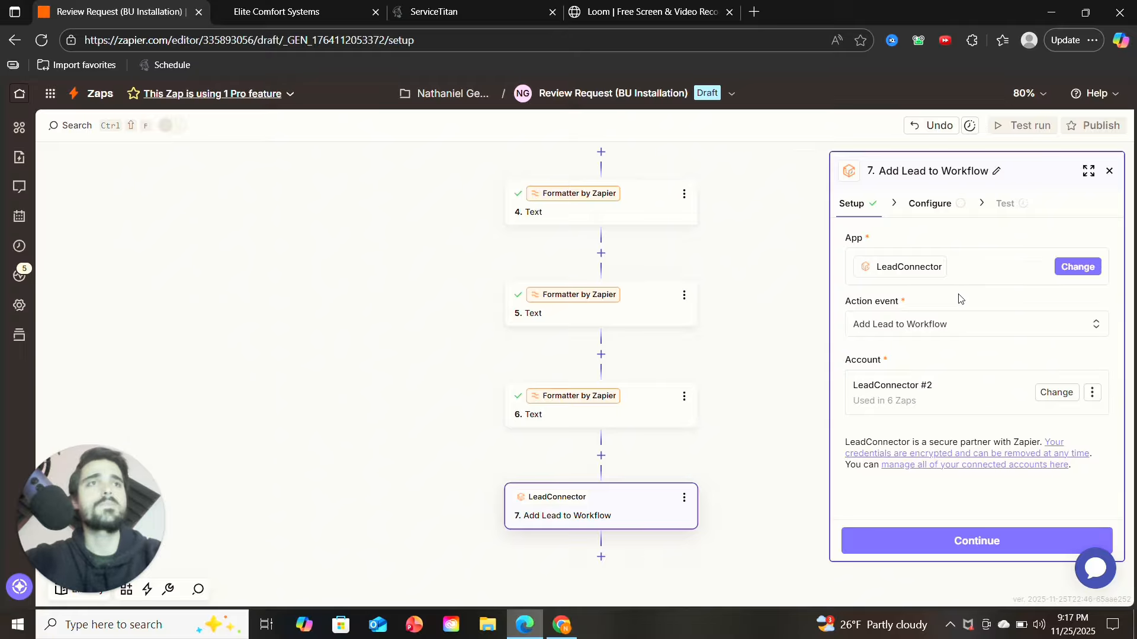
# Set the Add Lead to Workflow step's Workflow ID to Workflow - Review Request.
pyautogui.click(926, 203)
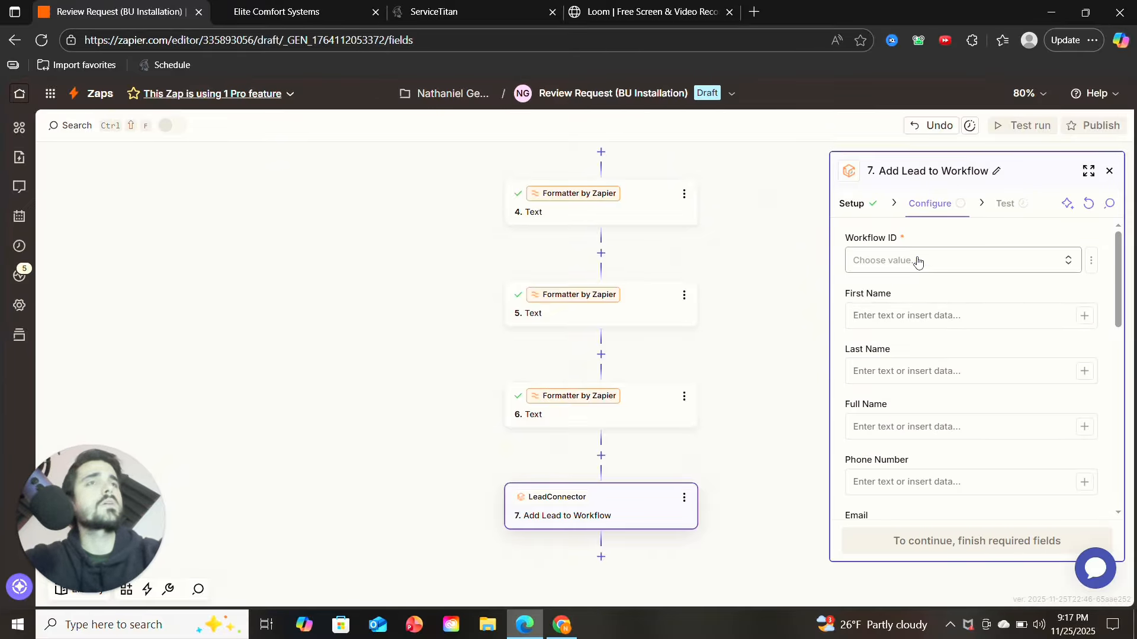
pyautogui.click(918, 263)
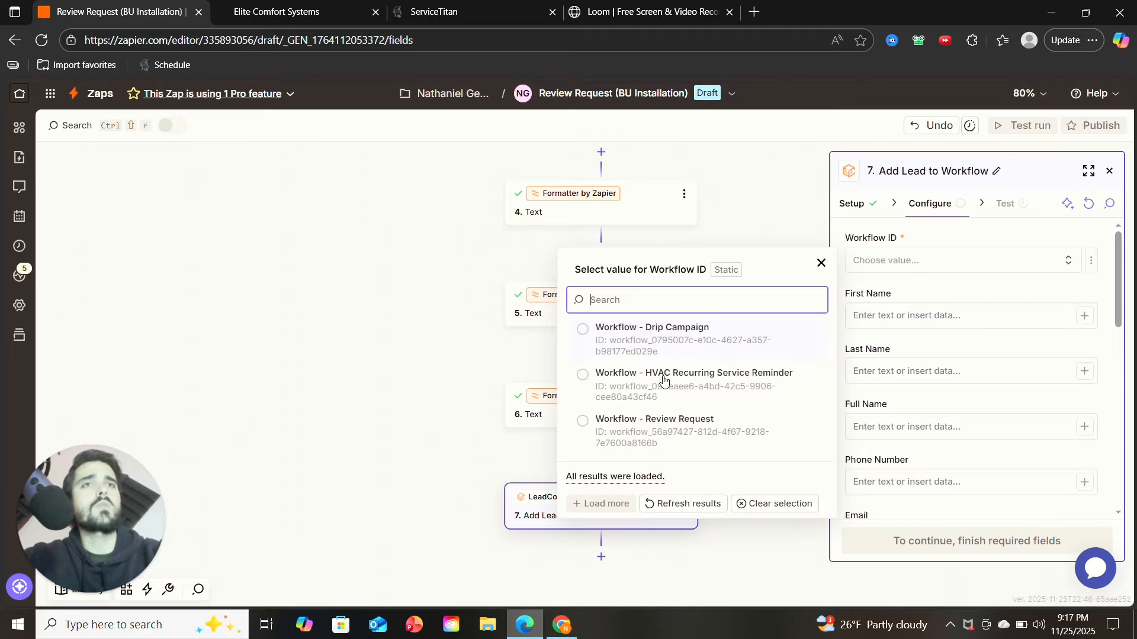
pyautogui.click(583, 424)
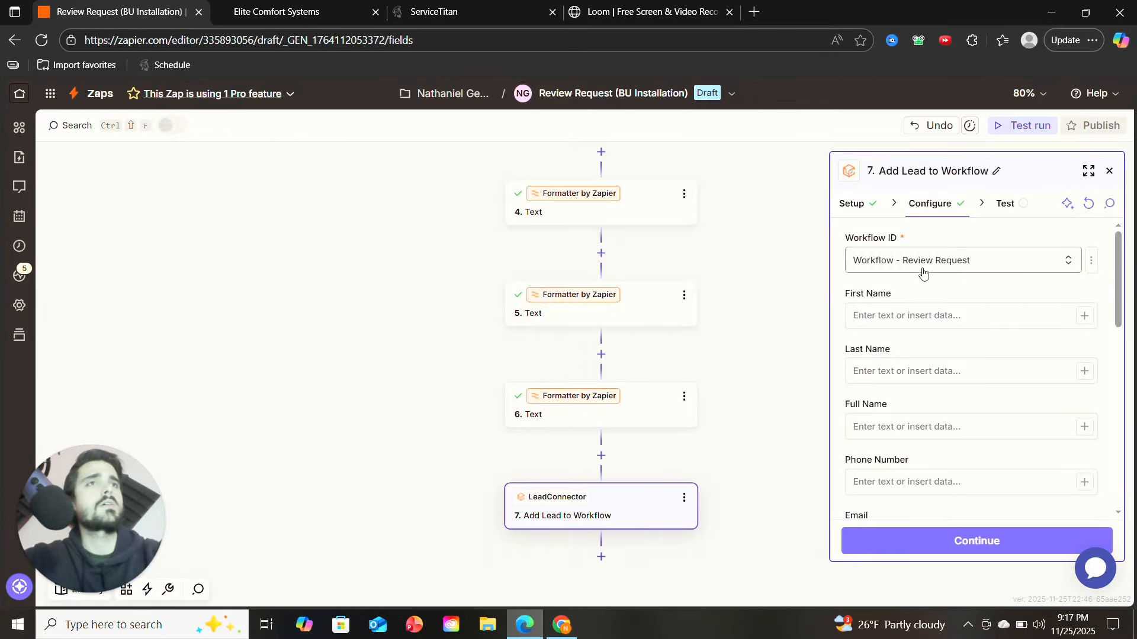
pyautogui.click(974, 264)
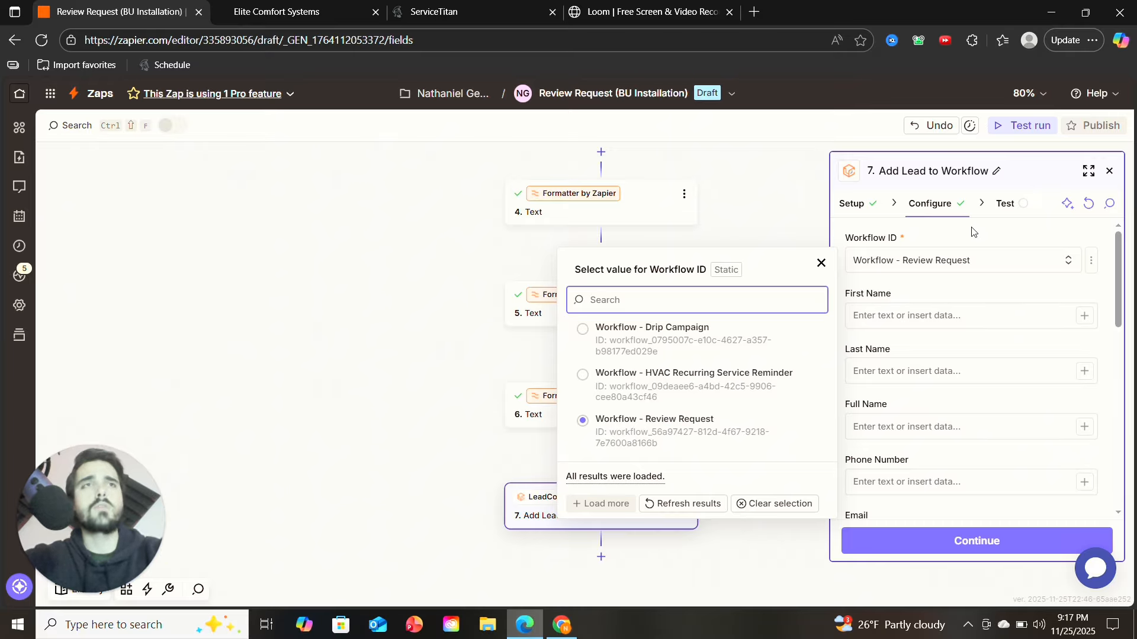
pyautogui.click(1018, 236)
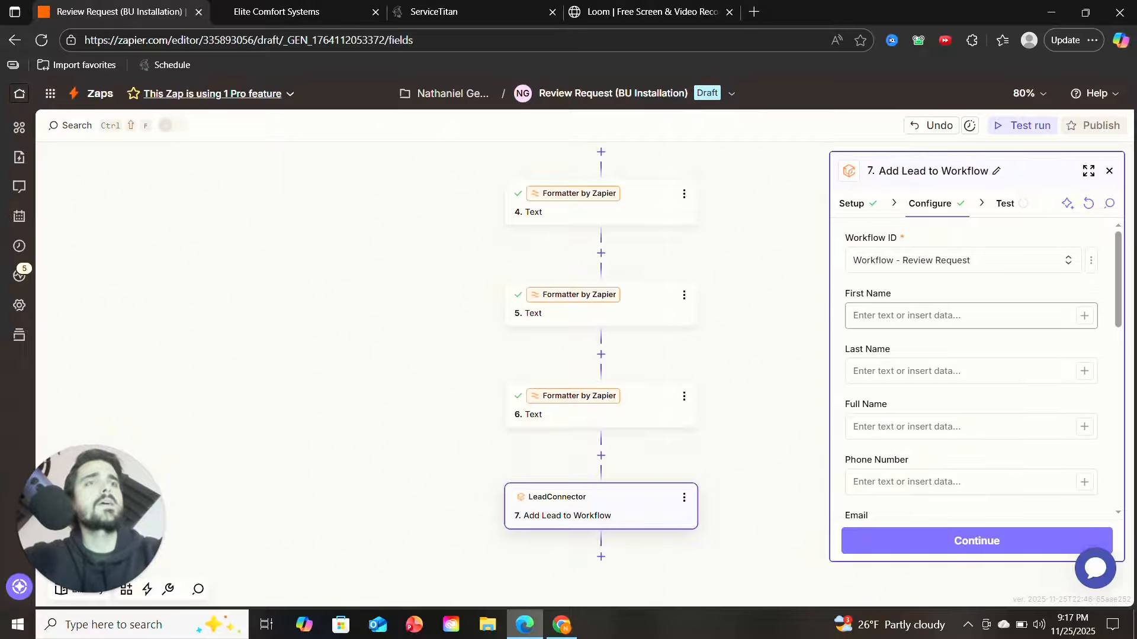
# Examine the lead fields of the Add Lead to Workflow step and the data sources available for Full Name.
pyautogui.scroll(-1, 1025, 397)
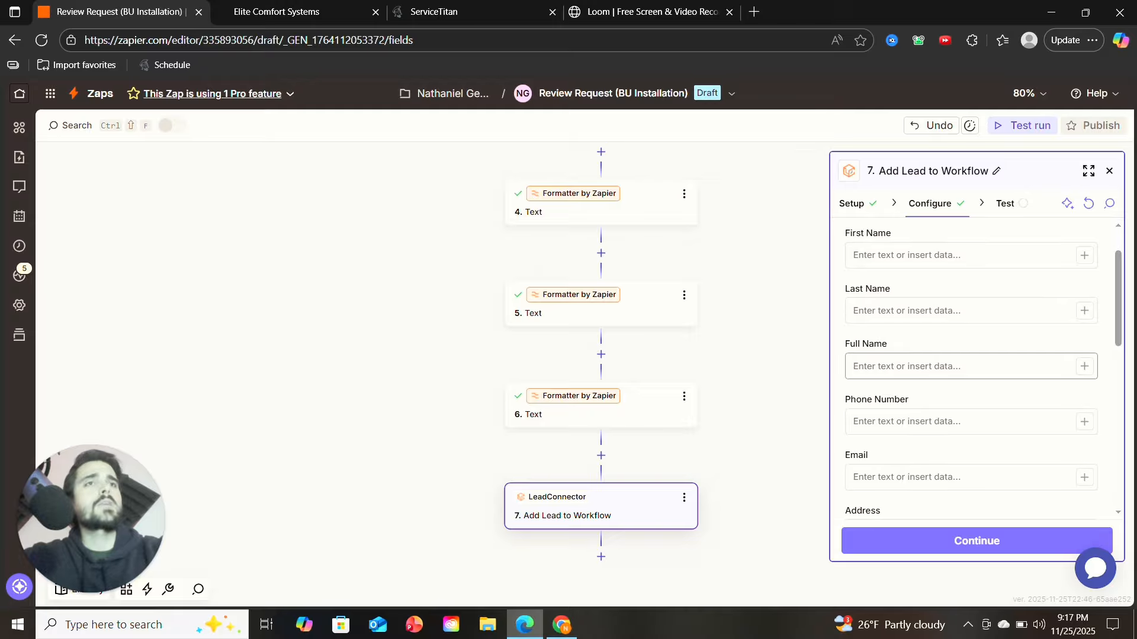
pyautogui.click(1085, 367)
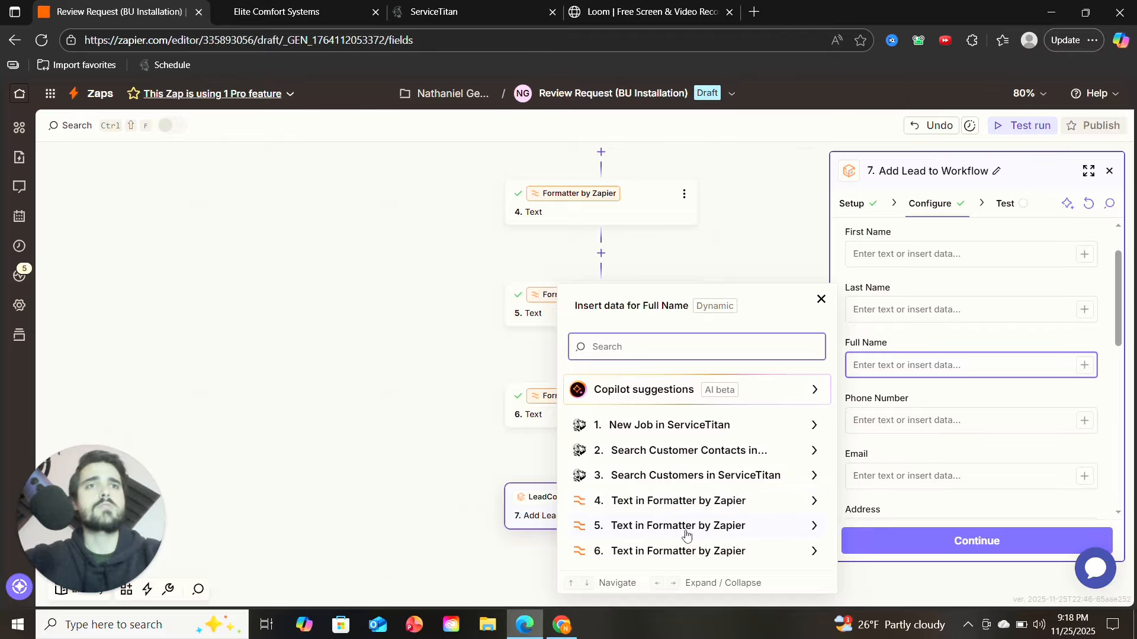
pyautogui.click(939, 332)
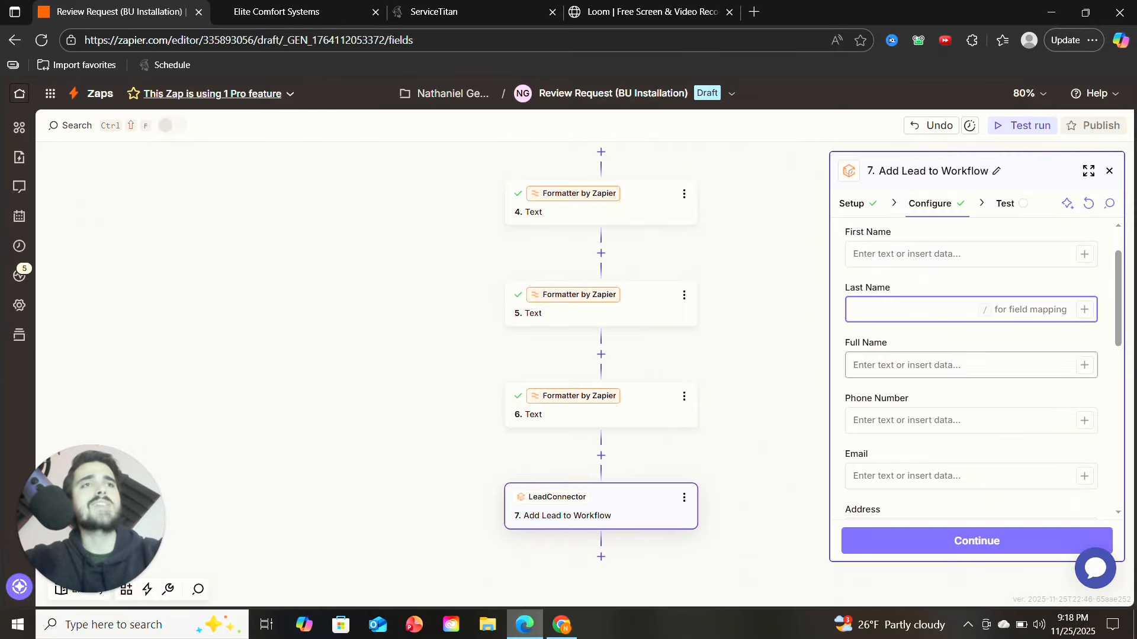
pyautogui.press('Tab')
pyautogui.press('Tab')
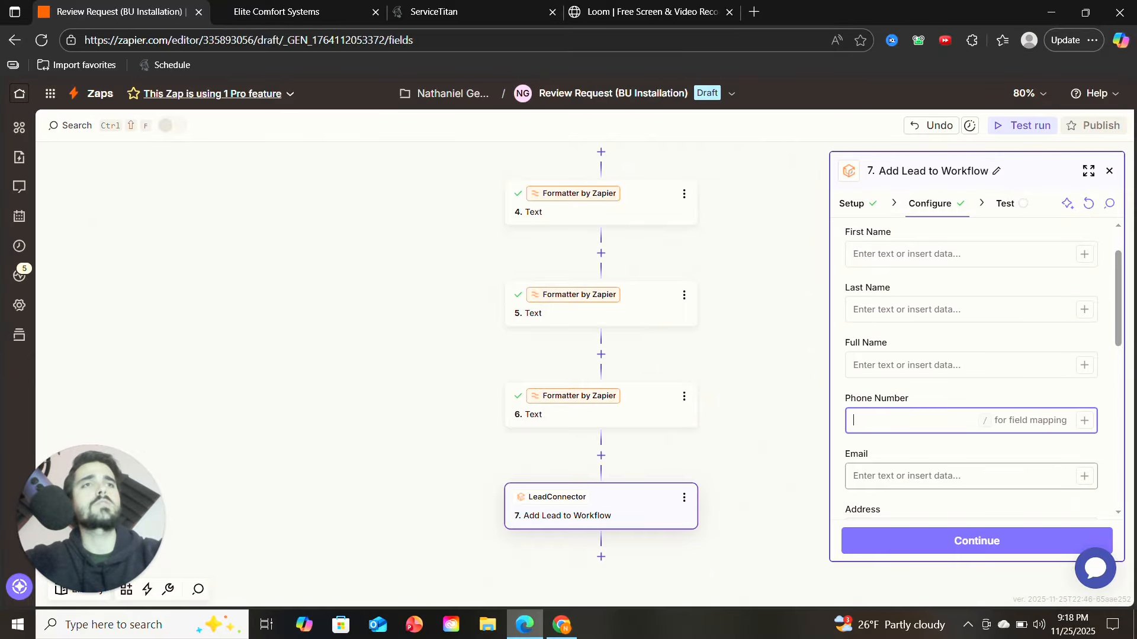
pyautogui.scroll(-5, 956, 457)
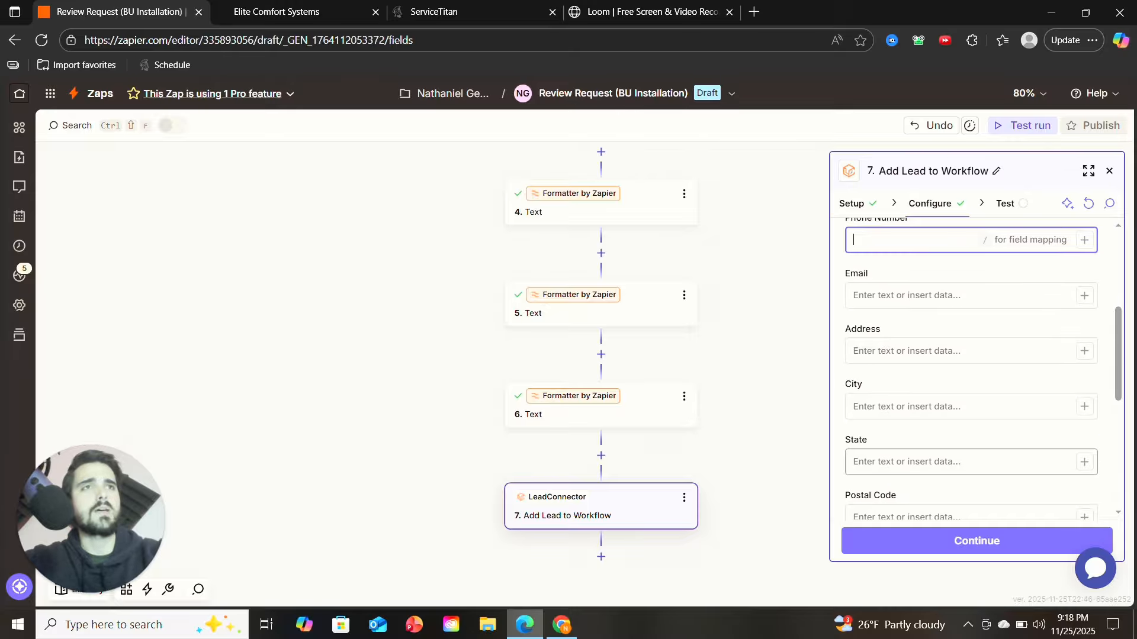
pyautogui.scroll(8, 956, 457)
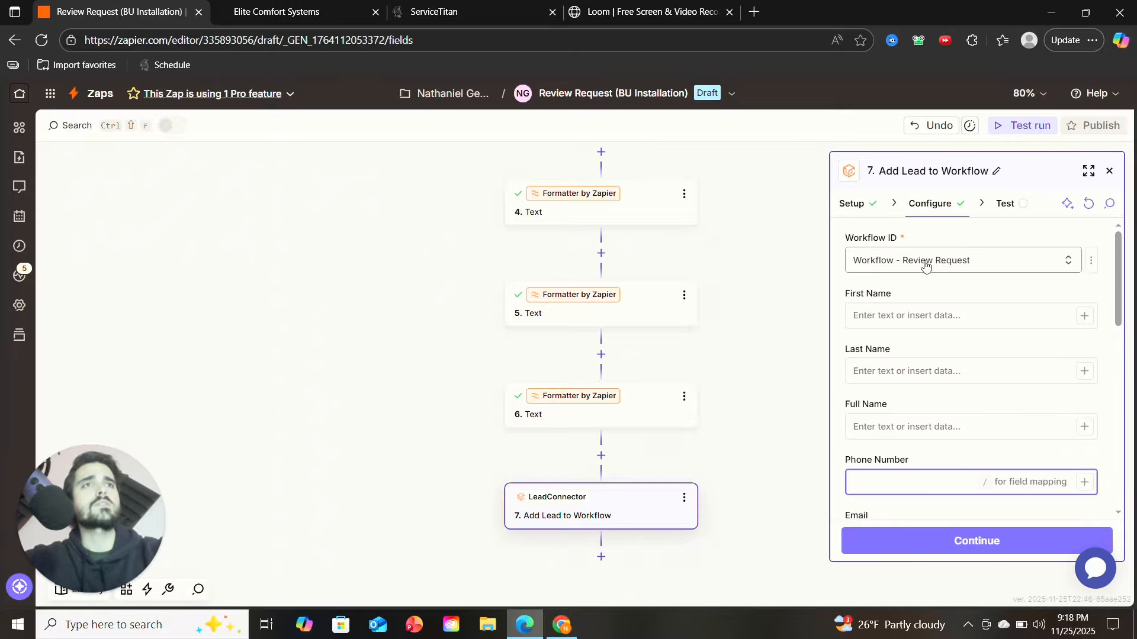
pyautogui.scroll(-2, 971, 372)
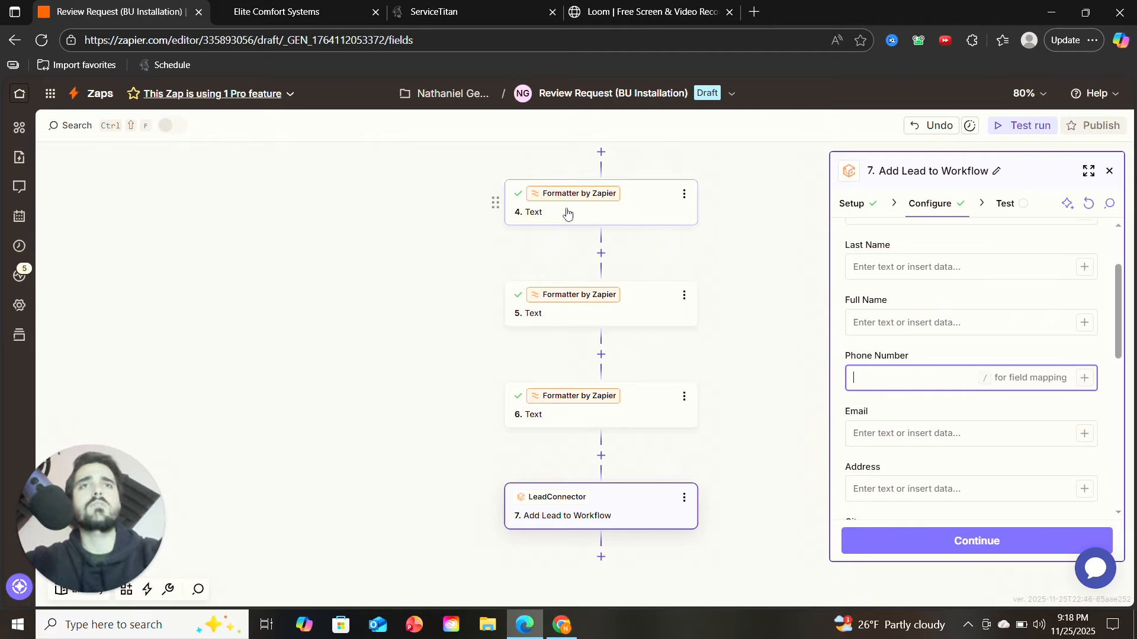
# View the data sources available for Phone Number and review the Add Lead to Workflow step's remaining fields through Event Time.
pyautogui.click(1086, 379)
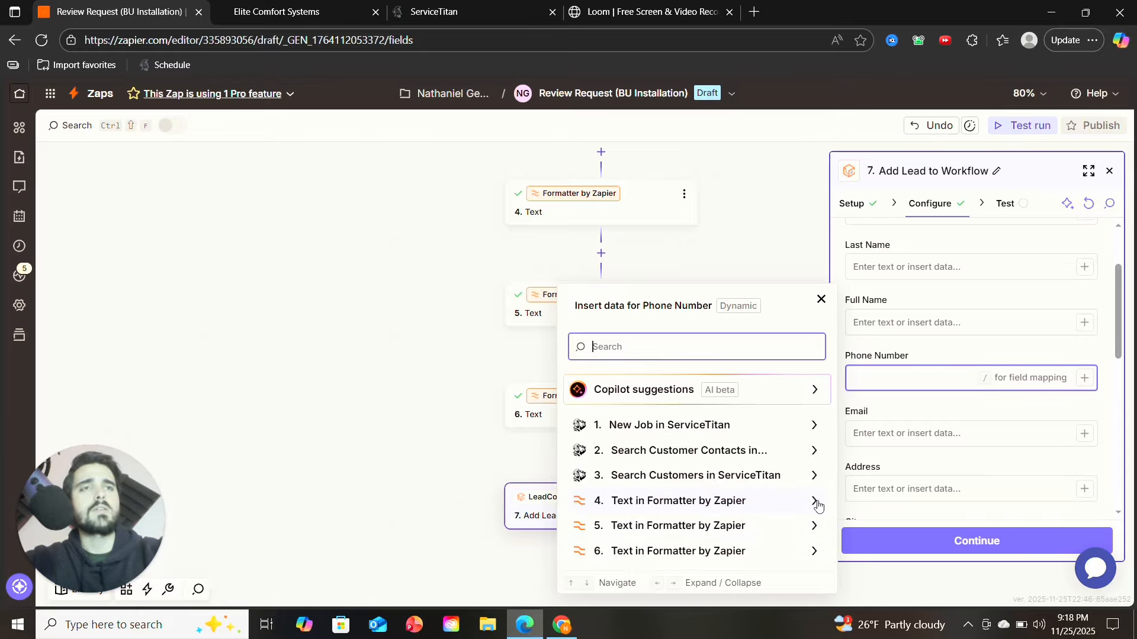
pyautogui.click(820, 299)
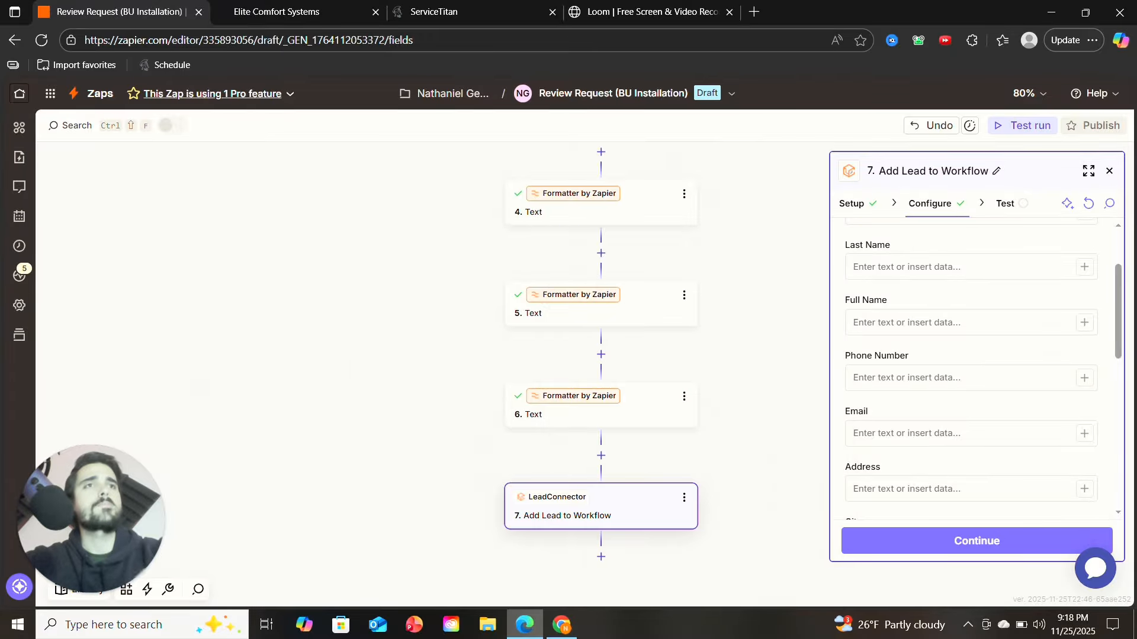
pyautogui.scroll(-2, 930, 355)
pyautogui.scroll(5, 900, 356)
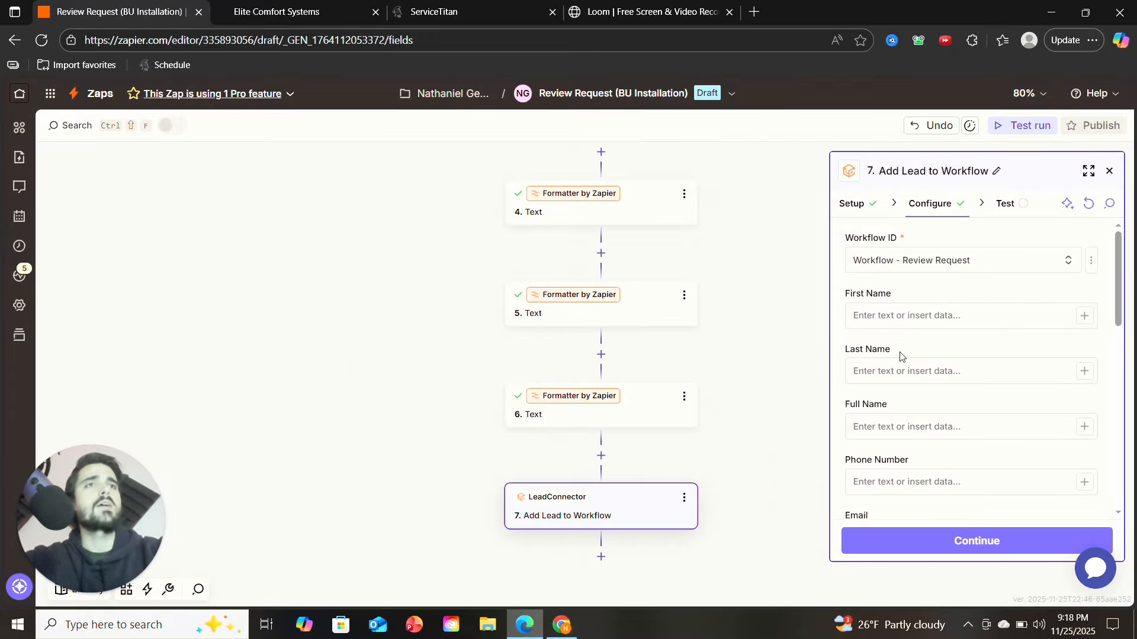
pyautogui.scroll(-10, 964, 504)
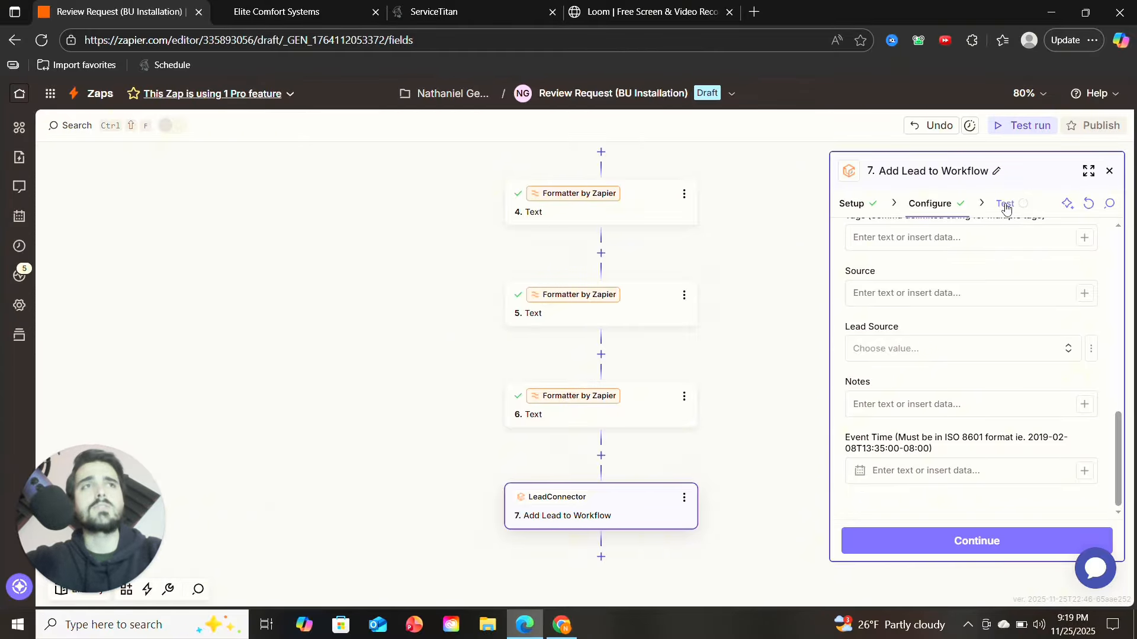
# Close the Add Lead to Workflow configuration and review the Zap's earlier Formatter and ServiceTitan steps.
pyautogui.click(1110, 173)
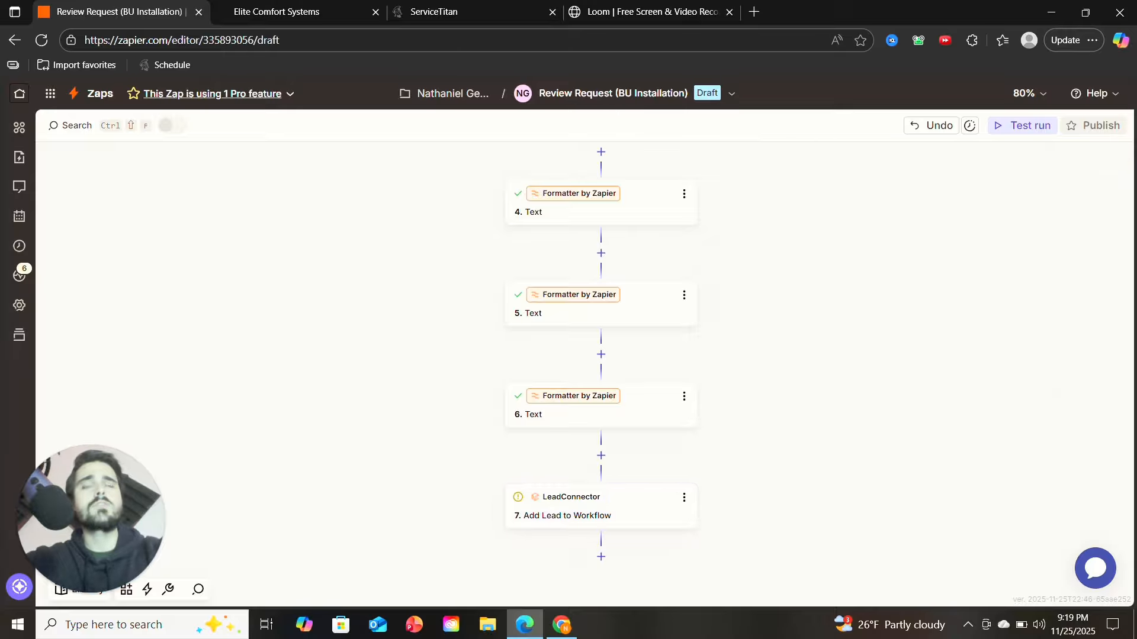
pyautogui.scroll(1, 601, 363)
pyautogui.scroll(8, 601, 363)
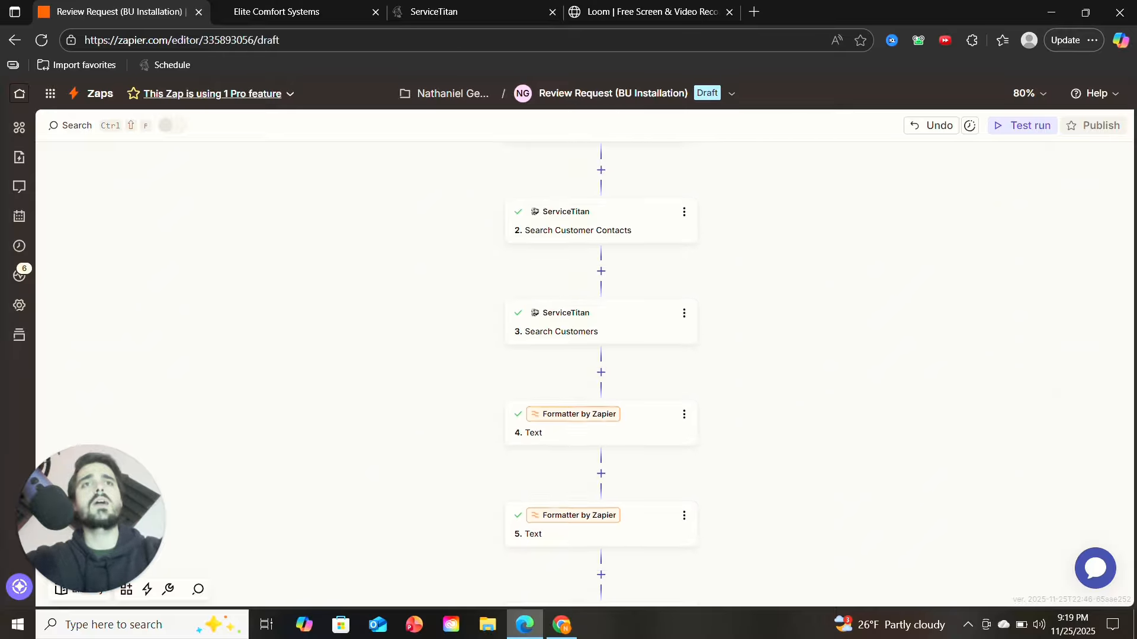